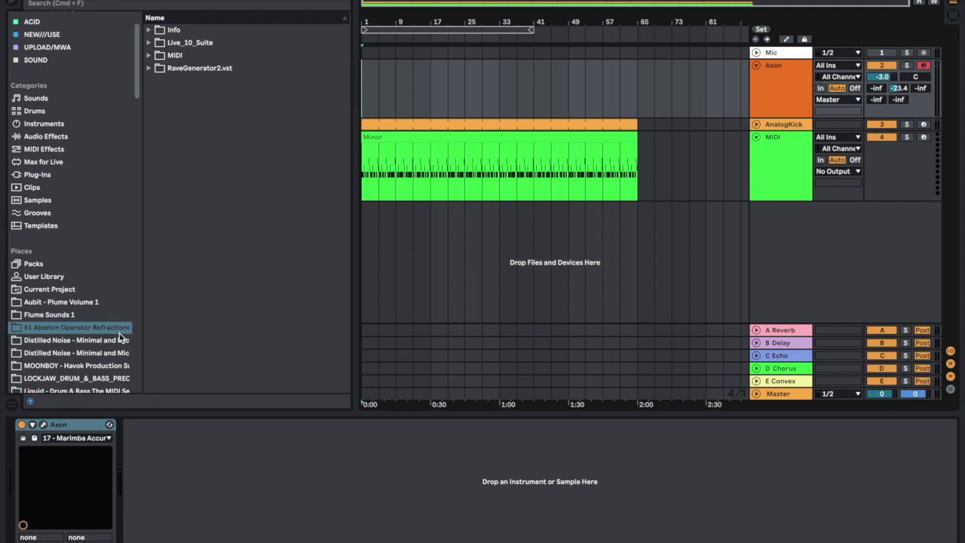
- Delete all clips, then delete the Axon, AnalogKick and MIDI tracks, leaving only Mic
left_click_drag(704, 187, 346, 128)
key("Delete")
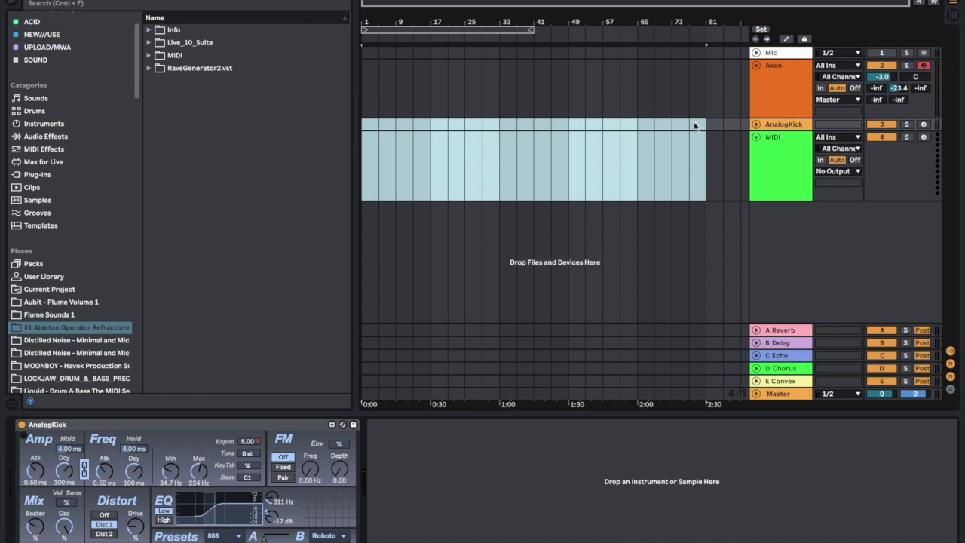
left_click(761, 96, "shift")
key("super+BackSpace")
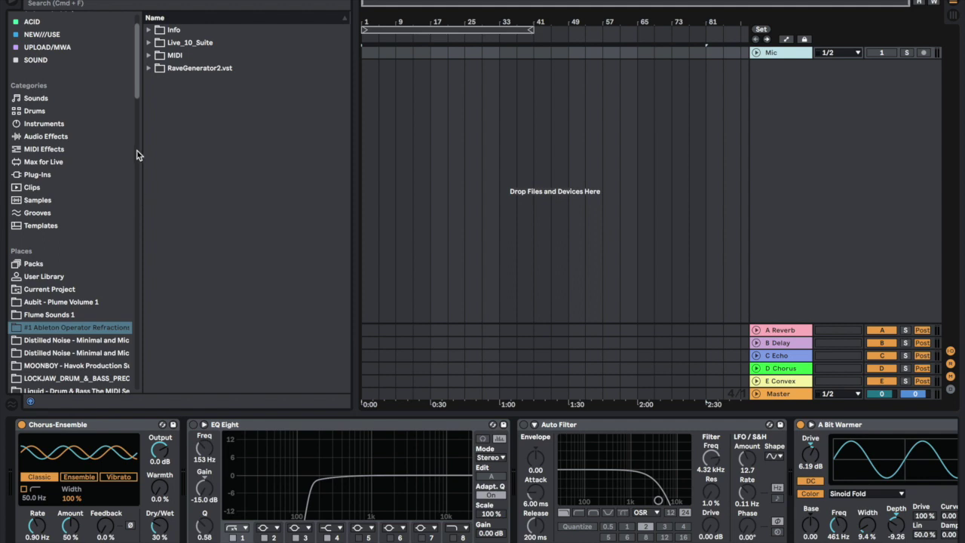
- Insert a new MIDI track and open the Operator Refractions MIDI clip folder
right_click(796, 123)
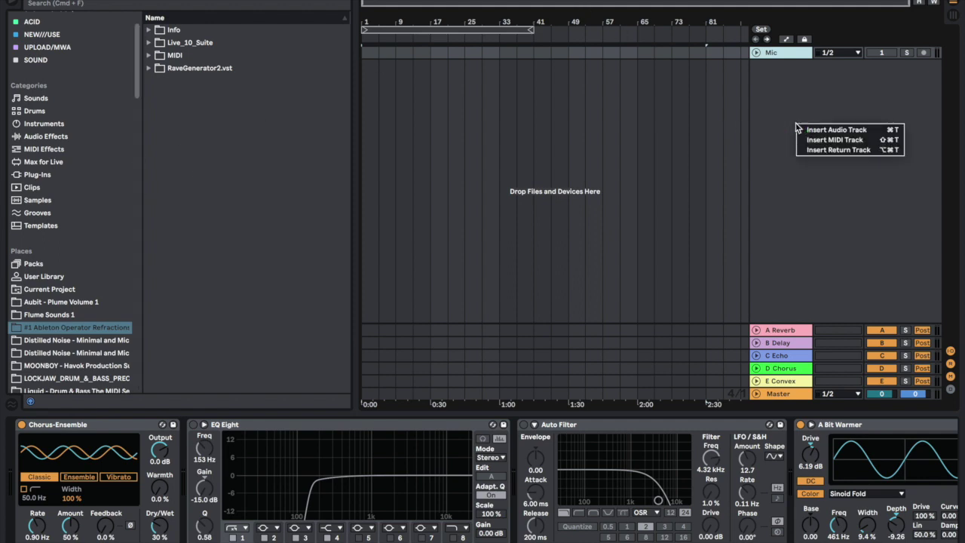
left_click(812, 141)
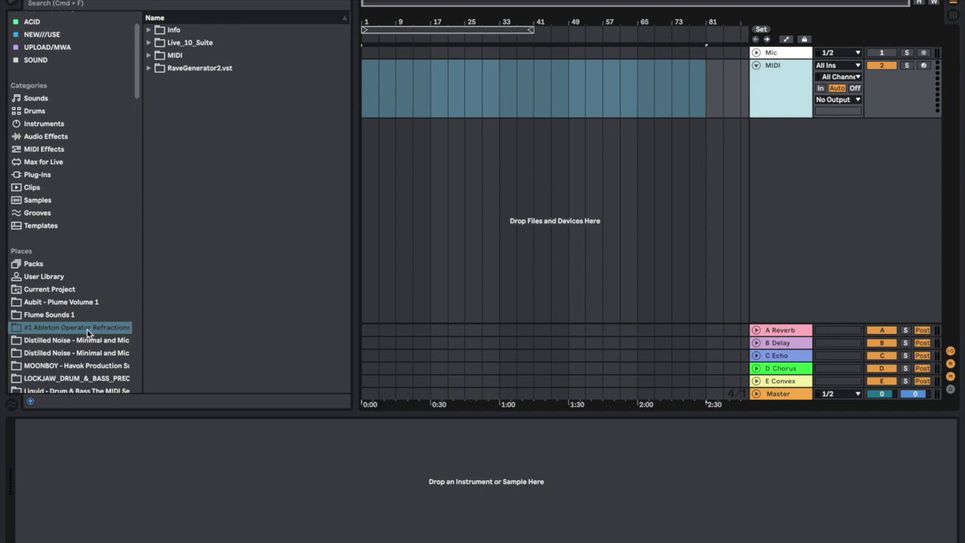
left_click(150, 44)
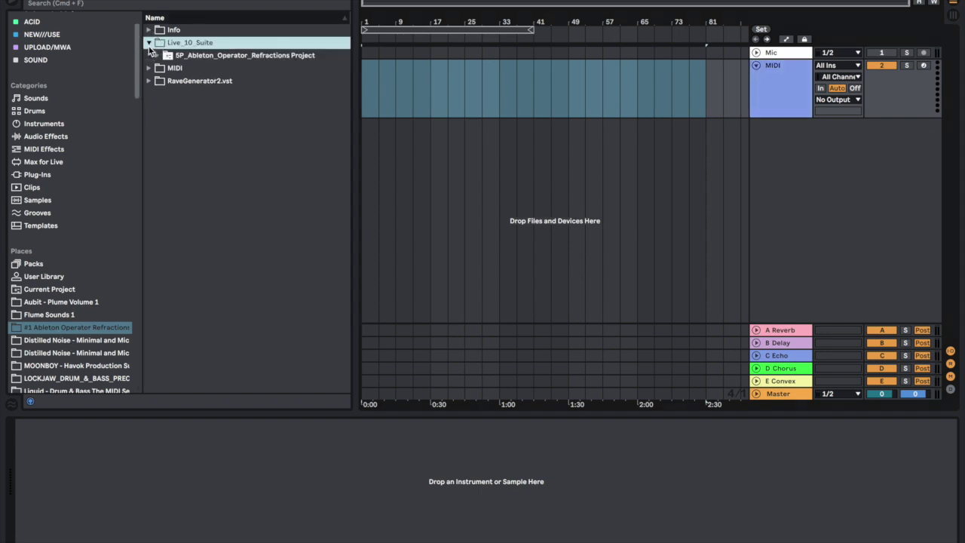
left_click(156, 56)
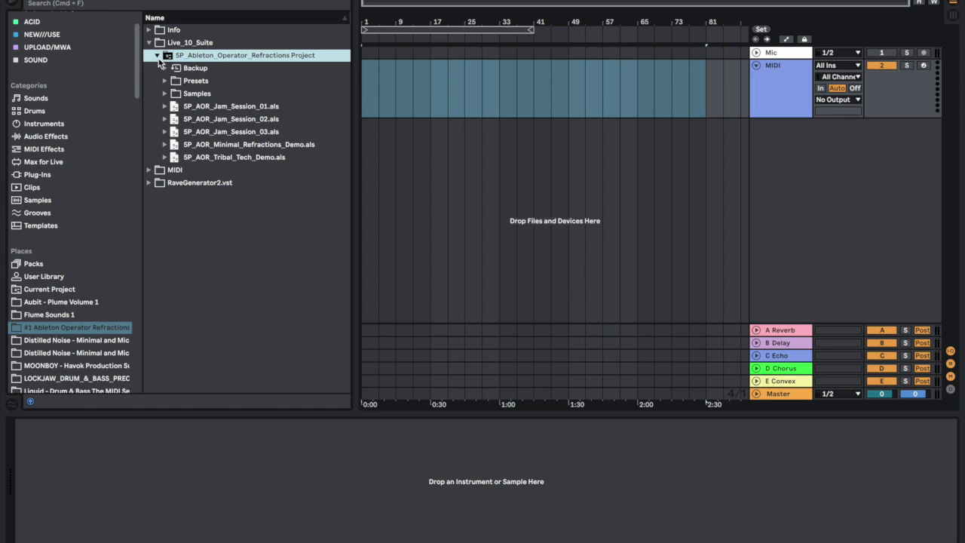
left_click(157, 56)
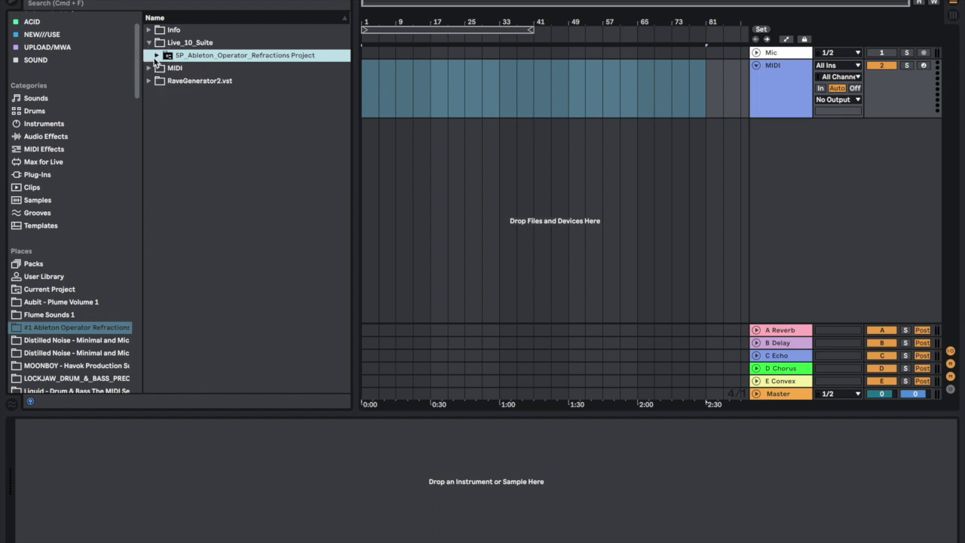
left_click(156, 68)
- Place RM_Acid_303_Generic_05_Bb on the new track and stretch it to bar 64
scroll(187, 119, "down", 3)
scroll(187, 119, "up", 3)
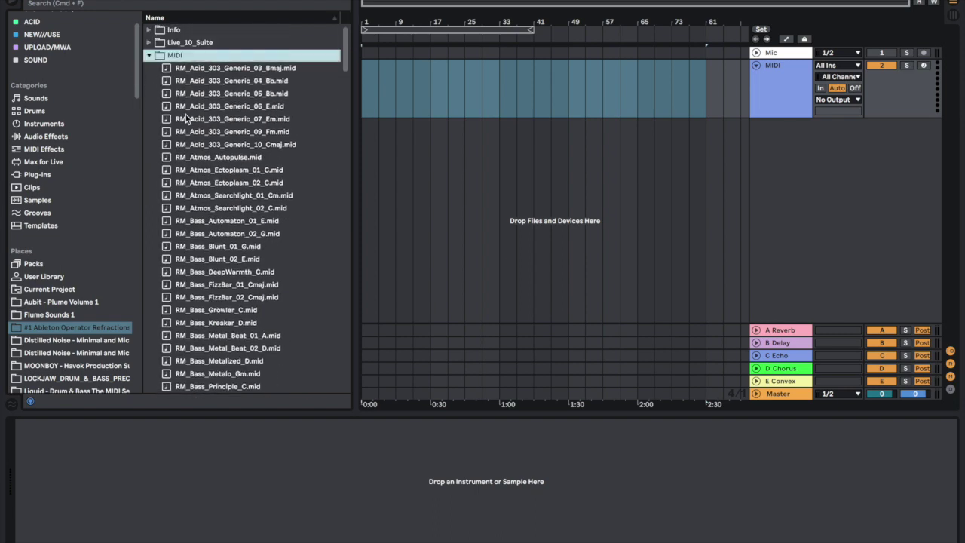
left_click_drag(225, 96, 371, 126)
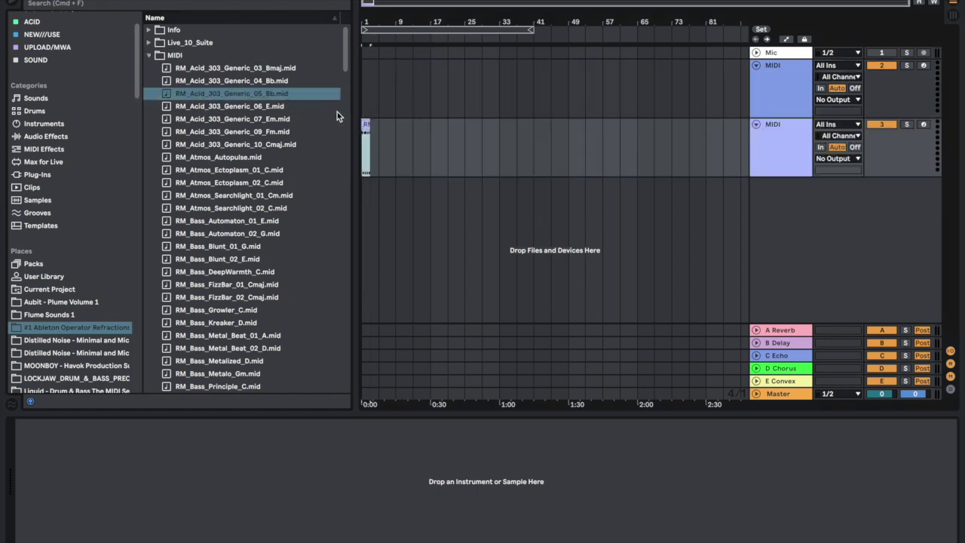
left_click_drag(367, 124, 638, 126)
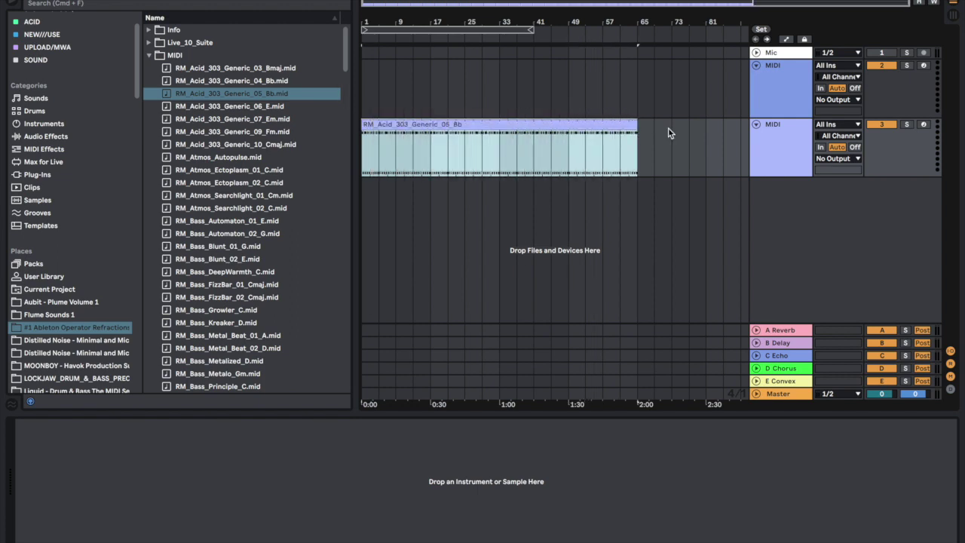
left_click(775, 156)
- Load 5P_RM_Acid_303_01 from Presets > 5P_Operator_Refractions > Acid_303 onto the acid track and play
left_click(148, 43)
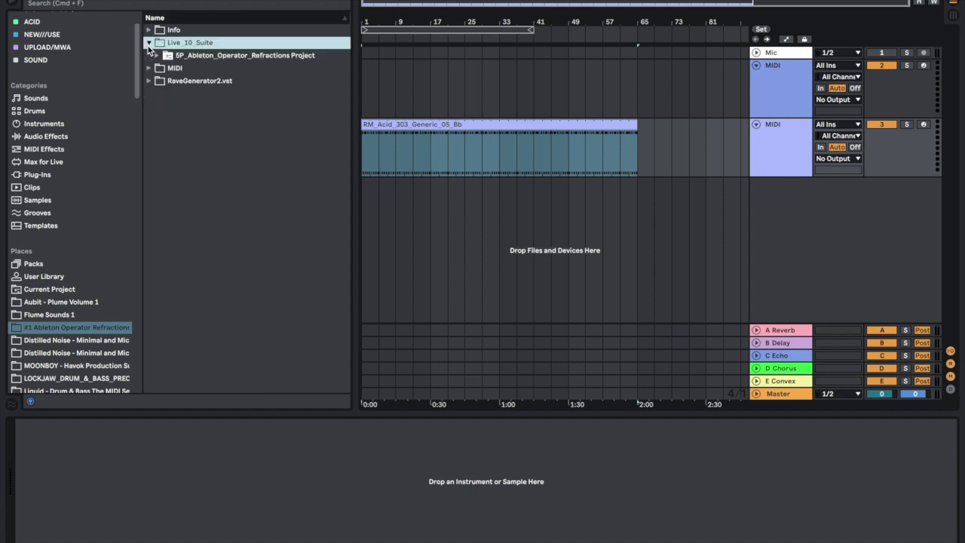
left_click(157, 56)
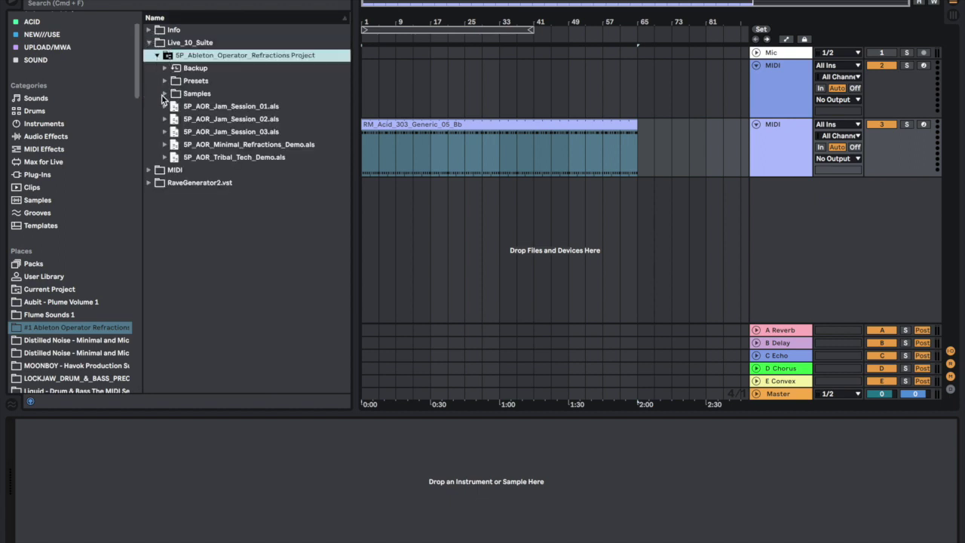
left_click(165, 82)
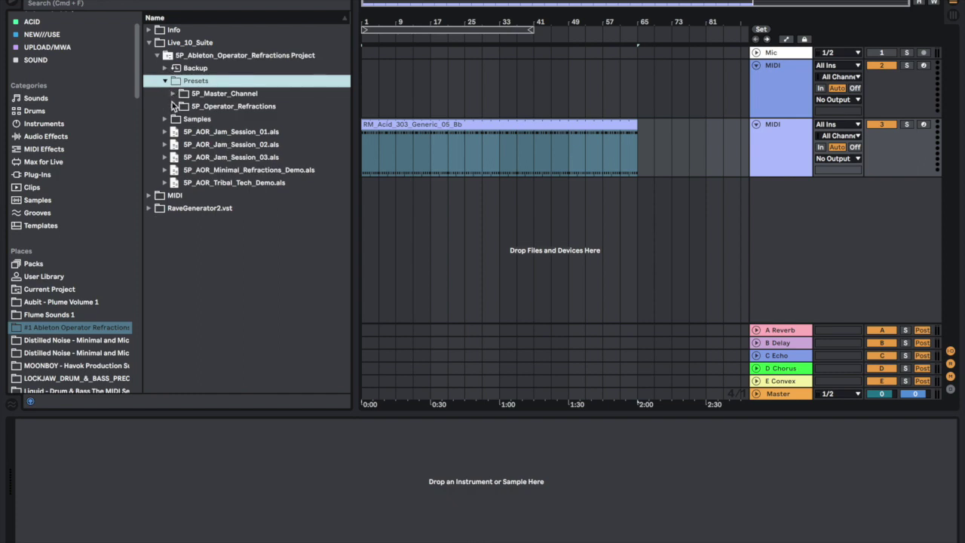
left_click(172, 106)
left_click(181, 119)
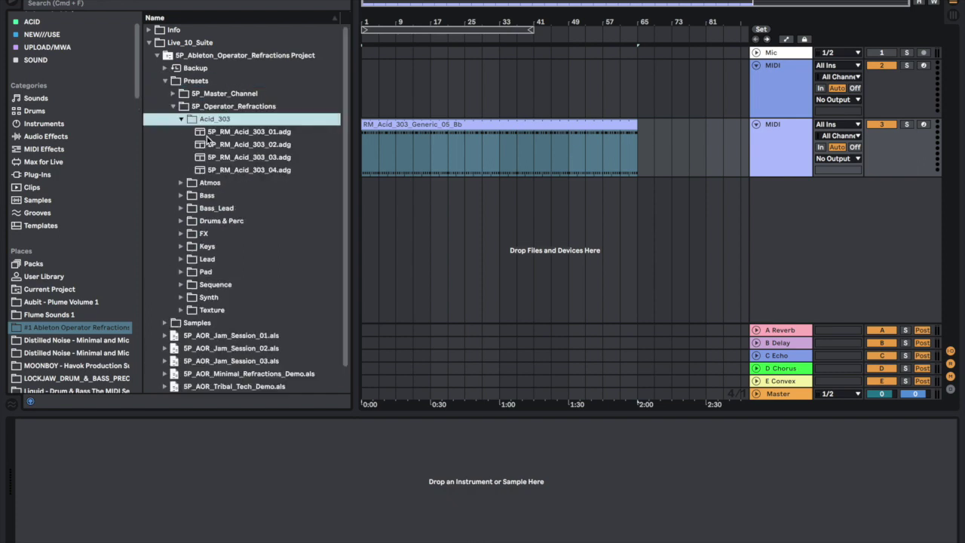
left_click_drag(248, 131, 412, 130)
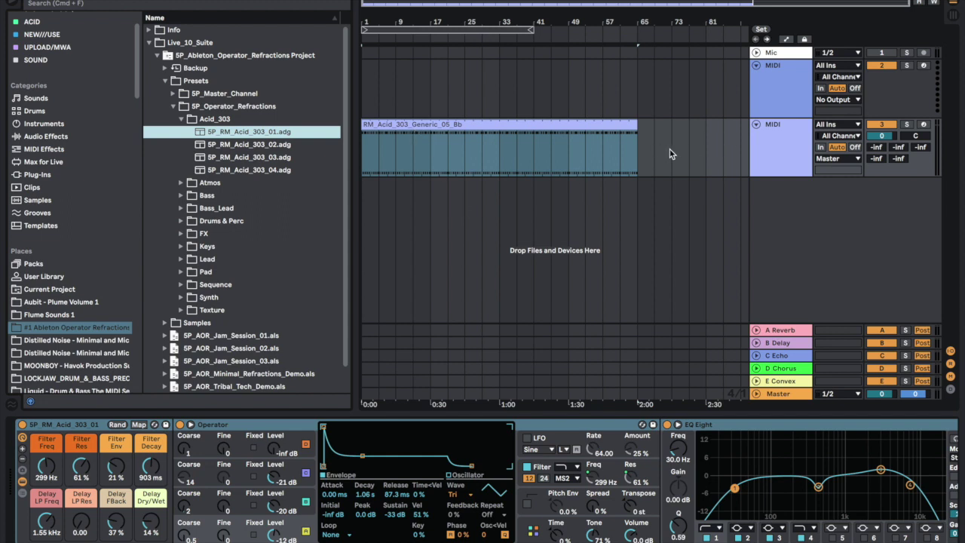
key("space")
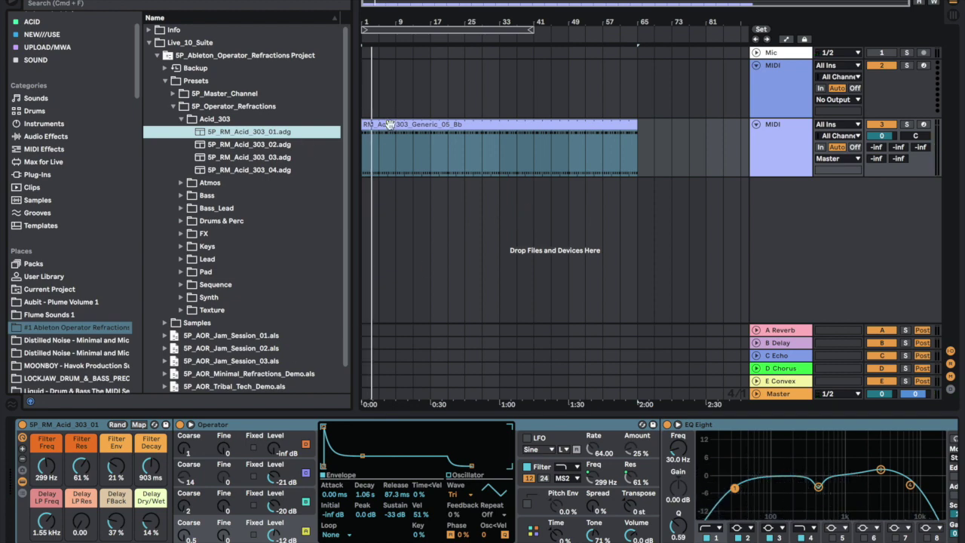
left_click(59, 428)
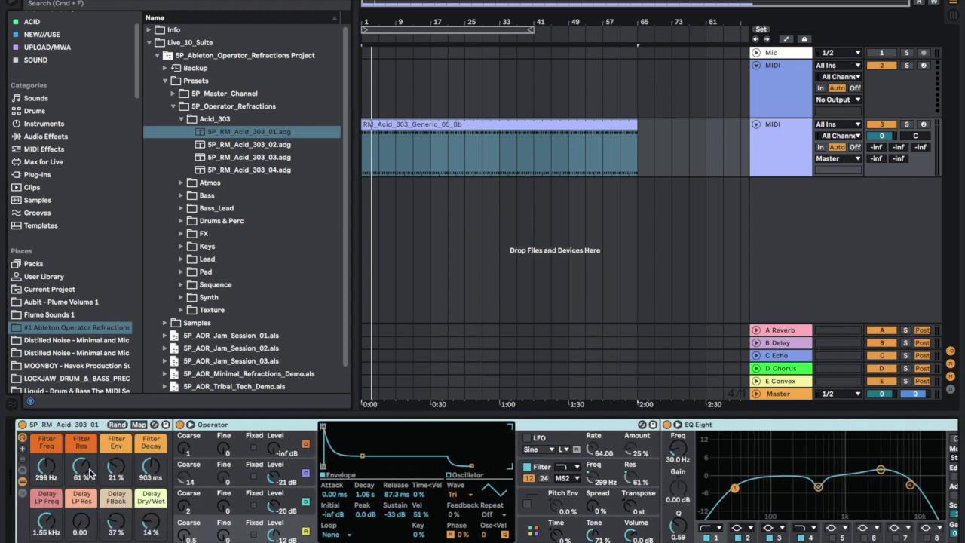
- Review the acid chain's Saturator, Echo and Utility during playback, then collapse Acid_303
scroll(181, 461, "right", 10)
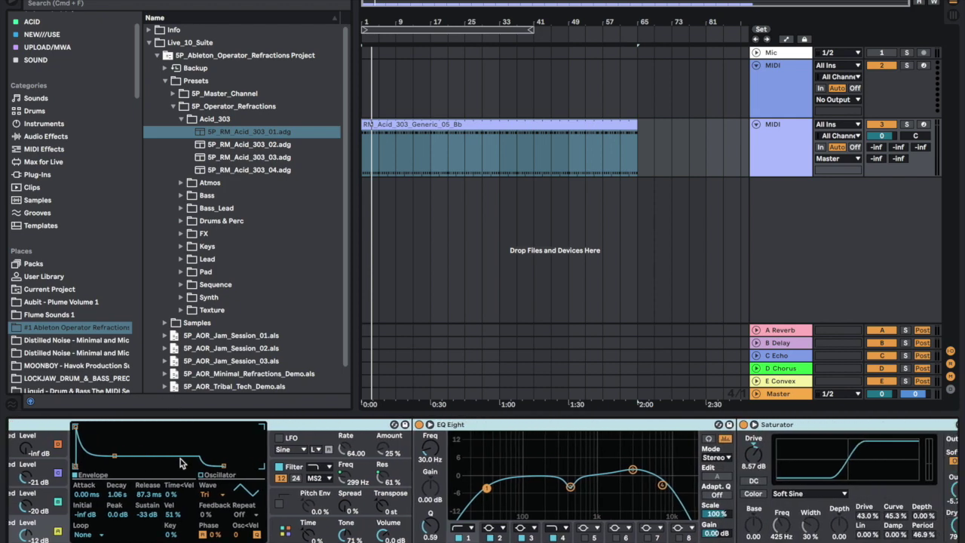
scroll(180, 458, "left", 10)
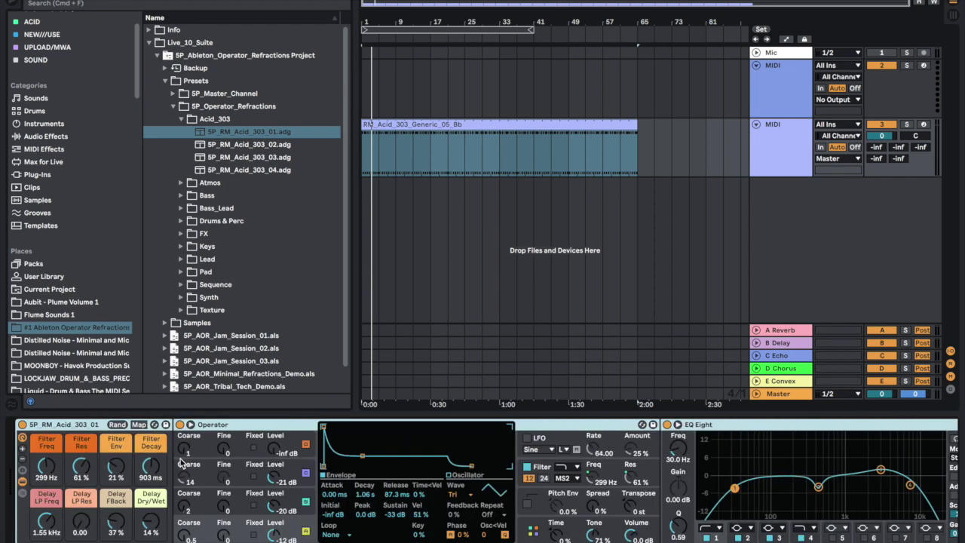
scroll(180, 458, "right", 10)
key("space")
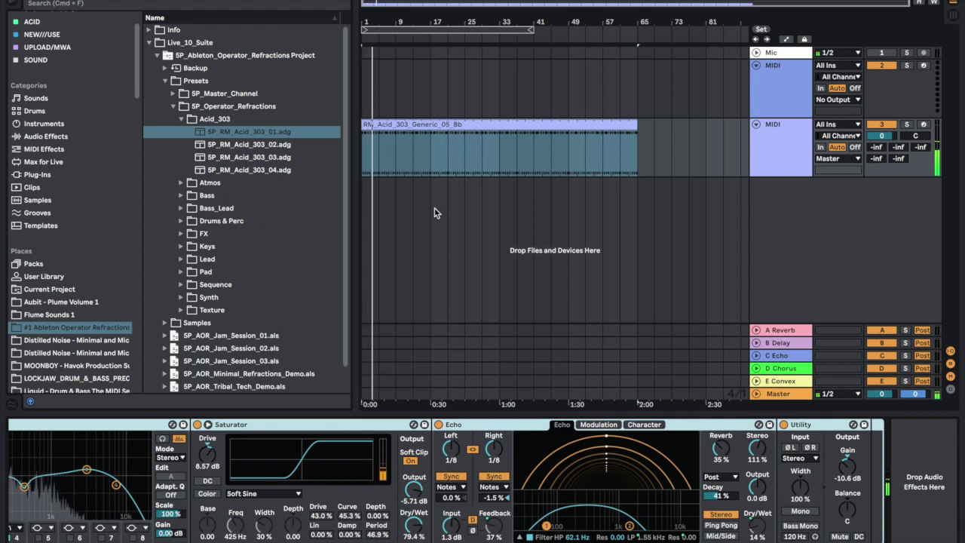
left_click(181, 120)
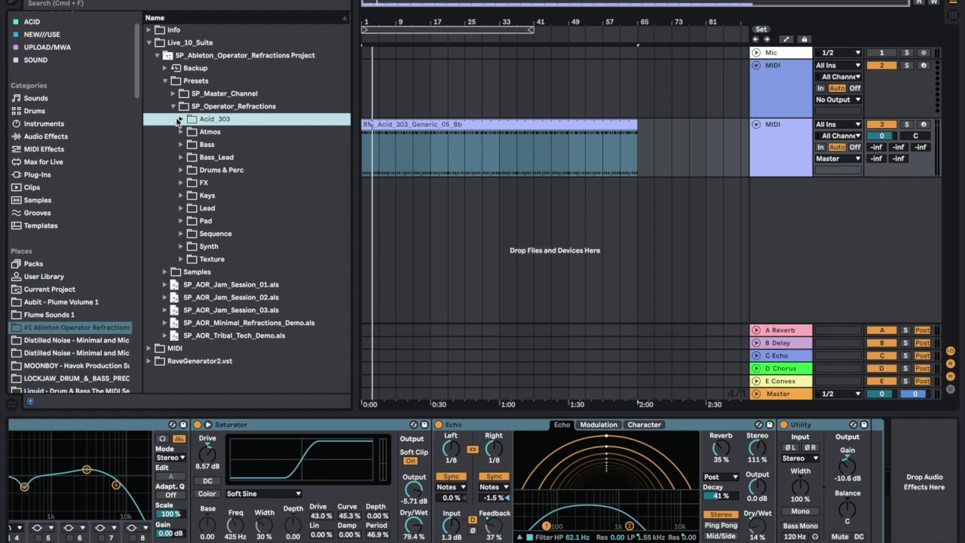
- Load 5P_RM_Kick_Machine_01 from Drums & Perc onto a new track and unfold it
left_click(181, 170)
scroll(247, 197, "down", 10)
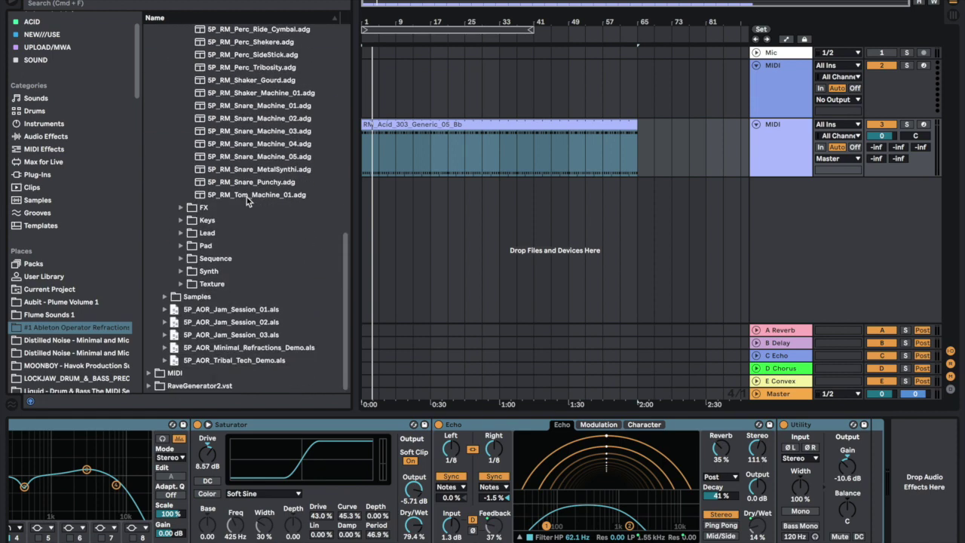
scroll(246, 197, "up", 7)
scroll(290, 120, "up", 3)
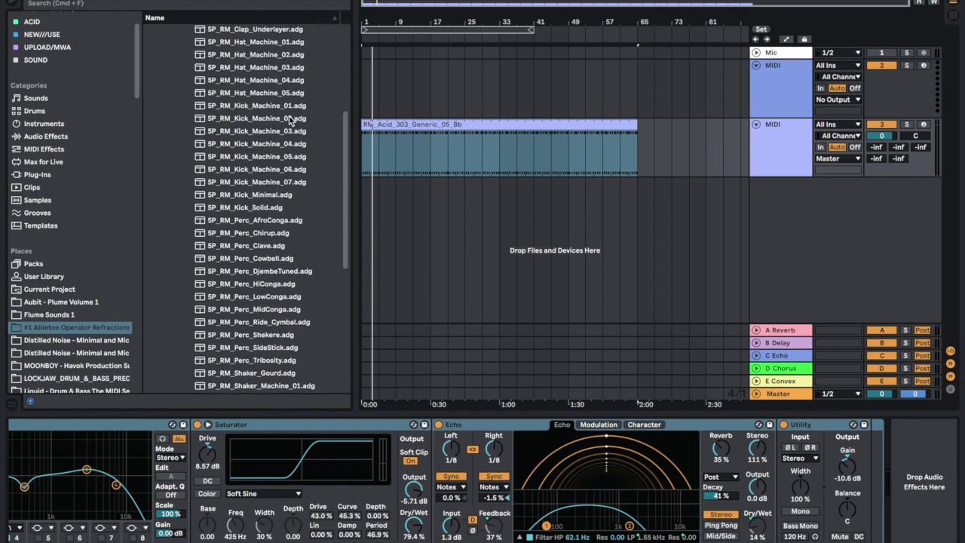
left_click(260, 105)
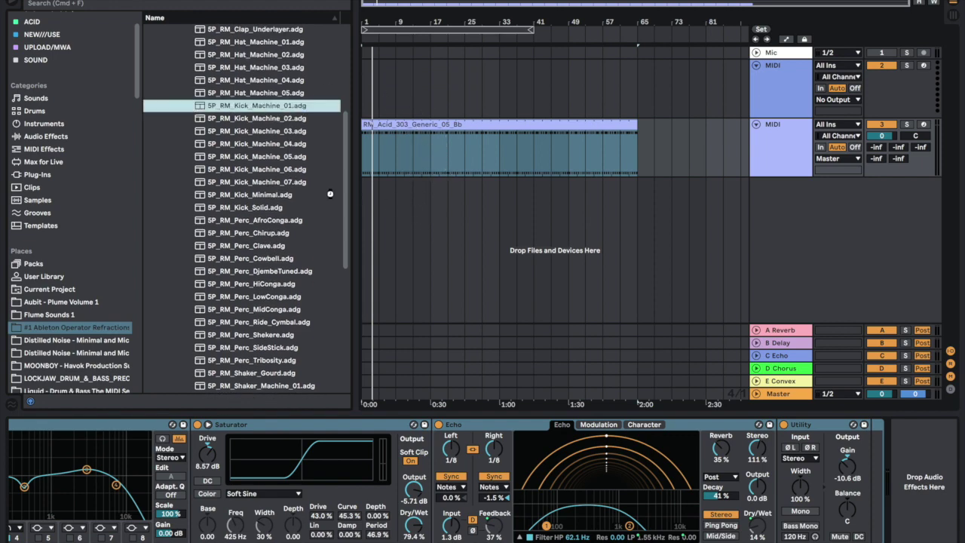
key("Return")
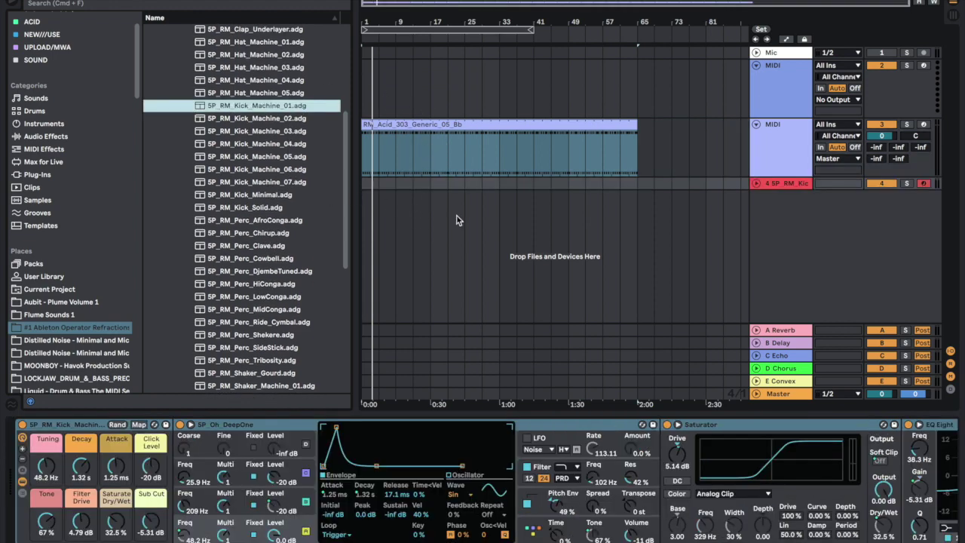
left_click(756, 183)
scroll(180, 105, "up", 10)
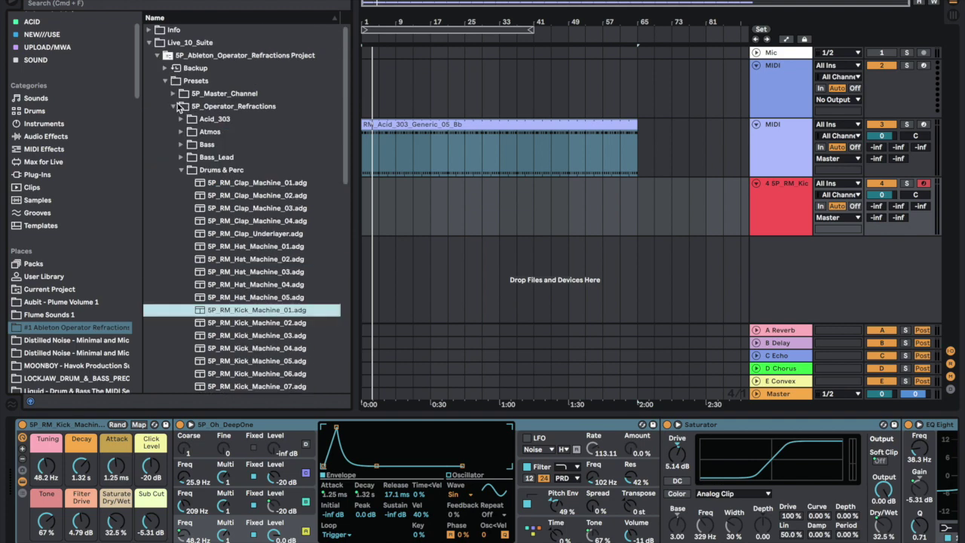
left_click(149, 42)
- Browse the MIDI clip folder for a kick pattern
left_click(149, 55)
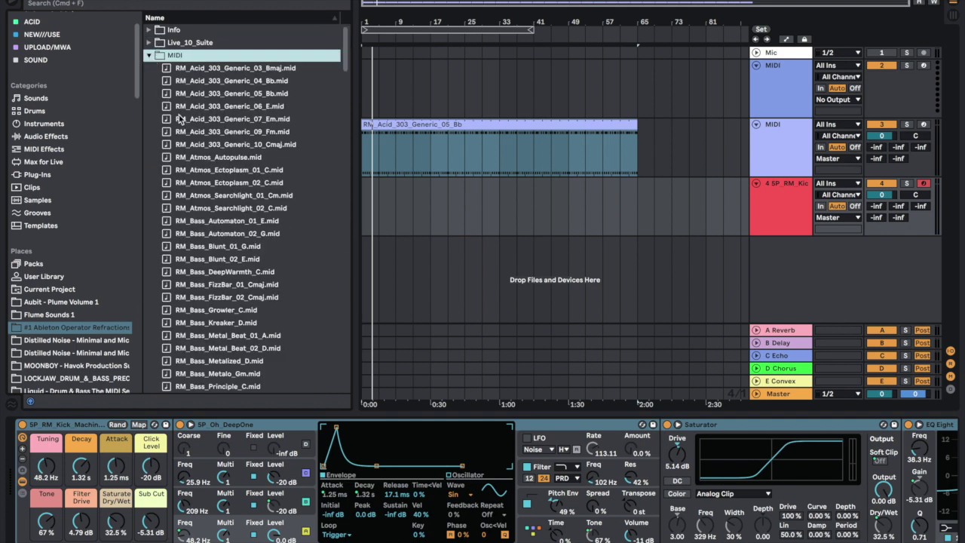
scroll(180, 119, "down", 20)
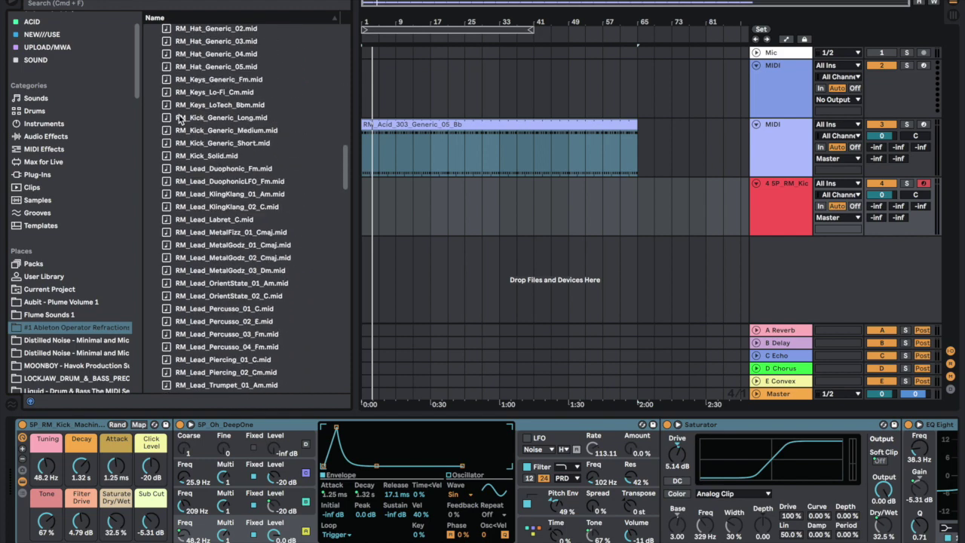
scroll(180, 117, "up", 10)
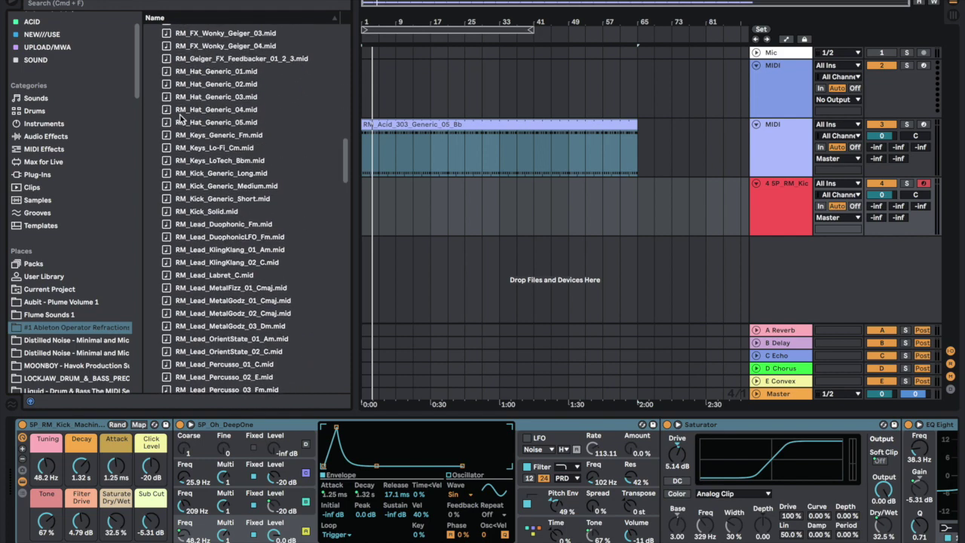
scroll(181, 119, "down", 3)
scroll(188, 150, "up", 15)
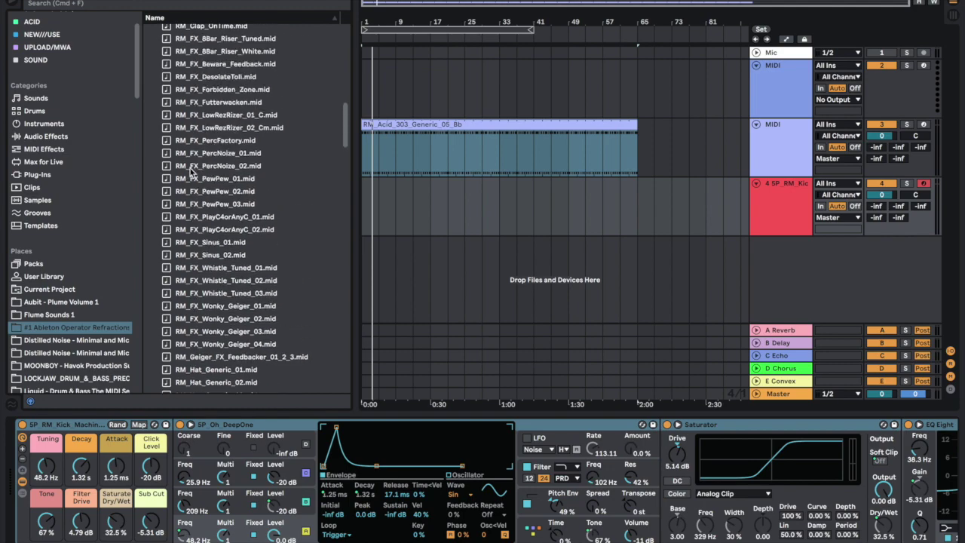
scroll(191, 171, "down", 20)
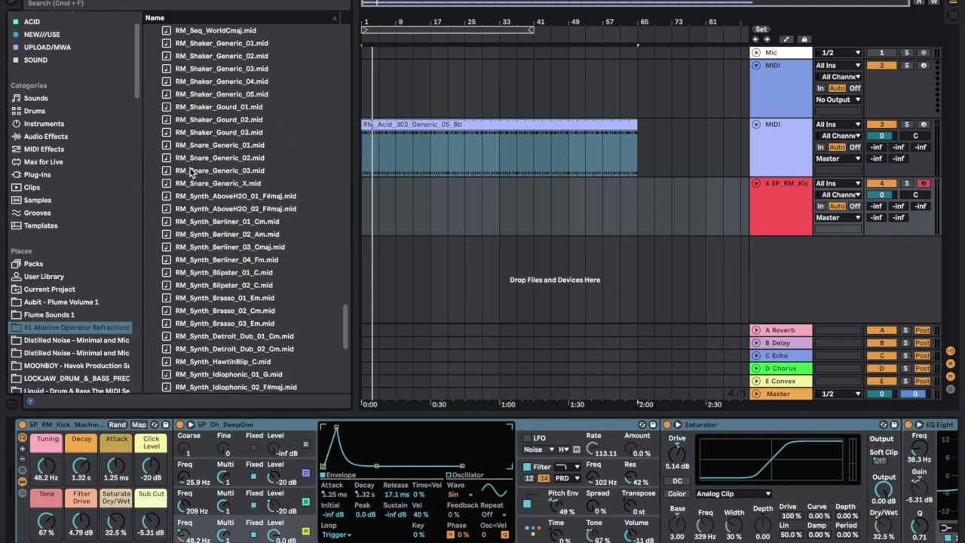
scroll(190, 172, "up", 20)
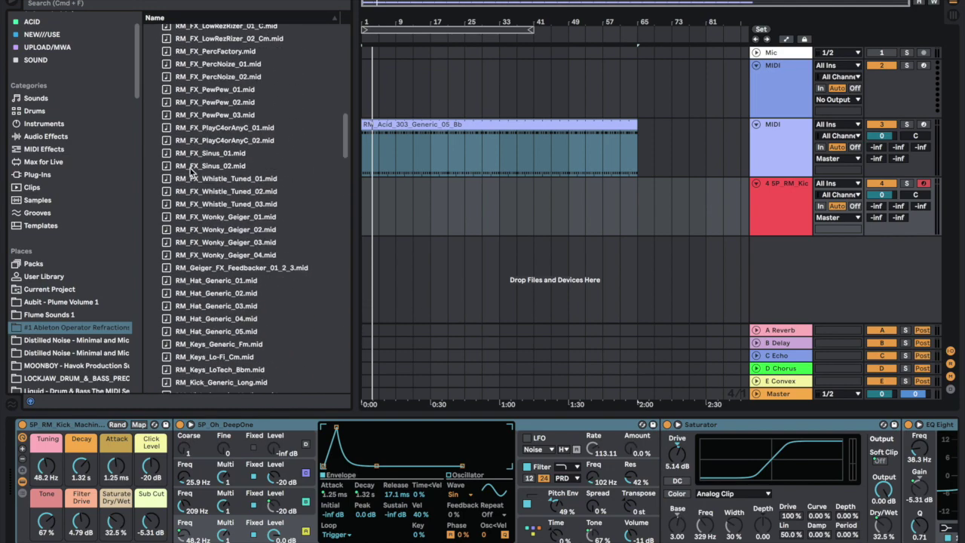
scroll(190, 171, "down", 9)
scroll(191, 172, "up", 13)
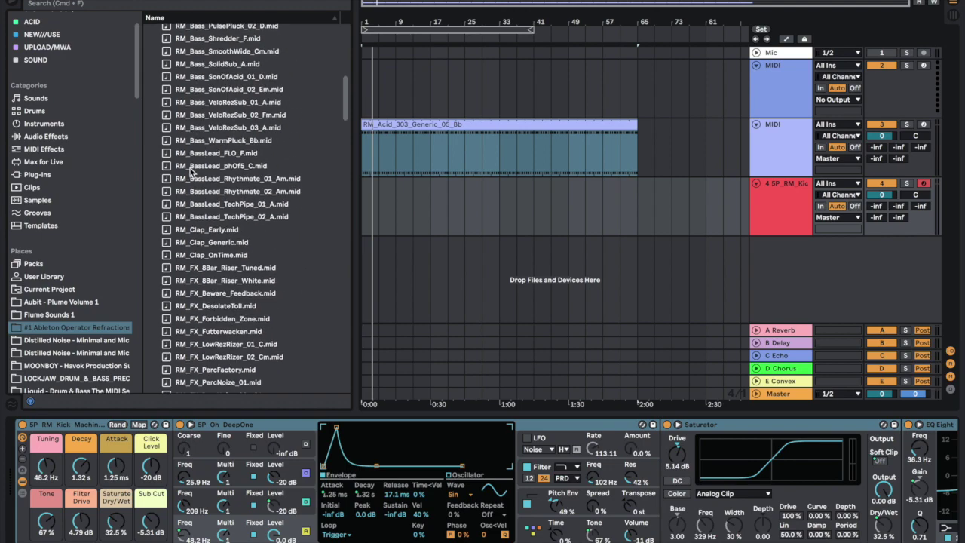
scroll(191, 172, "down", 10)
scroll(191, 171, "up", 4)
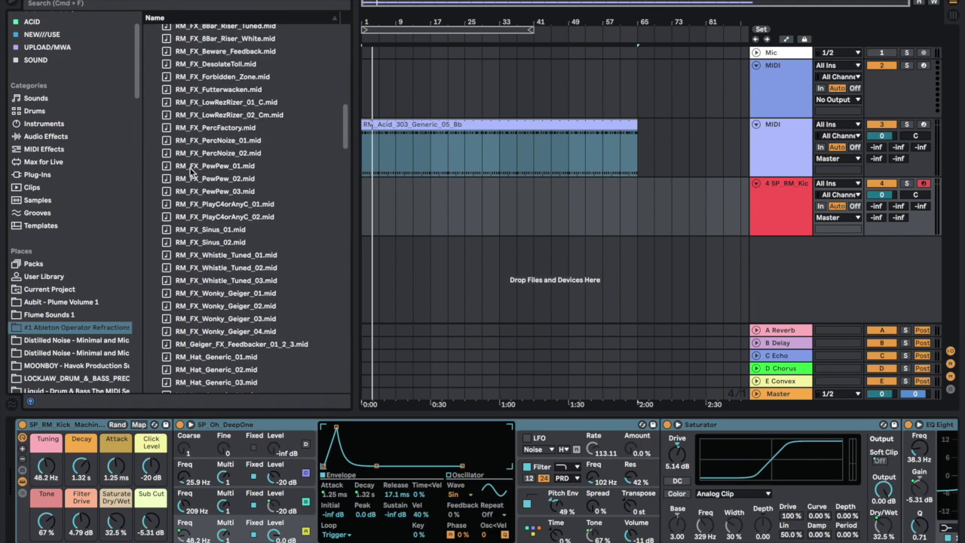
scroll(190, 171, "down", 20)
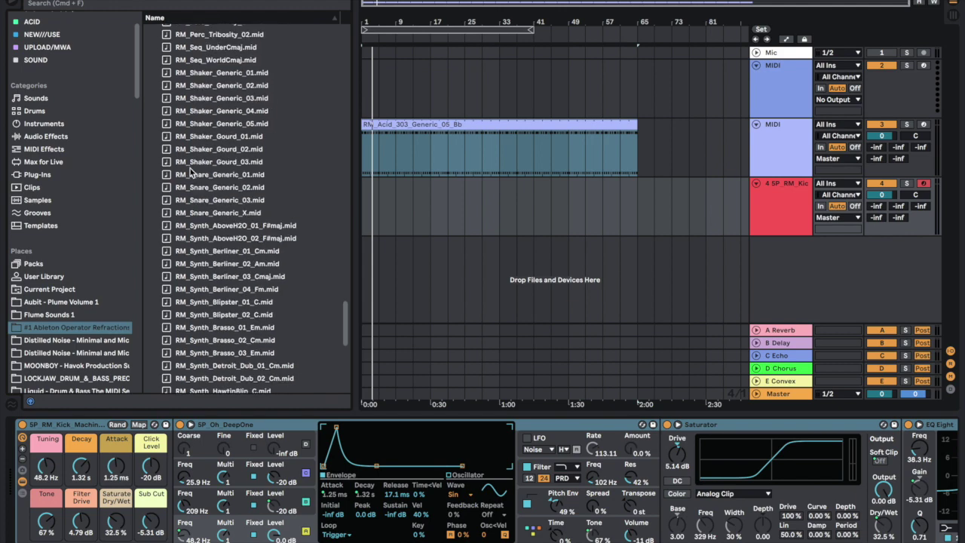
scroll(190, 168, "up", 20)
- Search 'kick', place RM_Kick_Solid at bar 1 on the kick track, and stretch it to bar 65
left_click(213, 6)
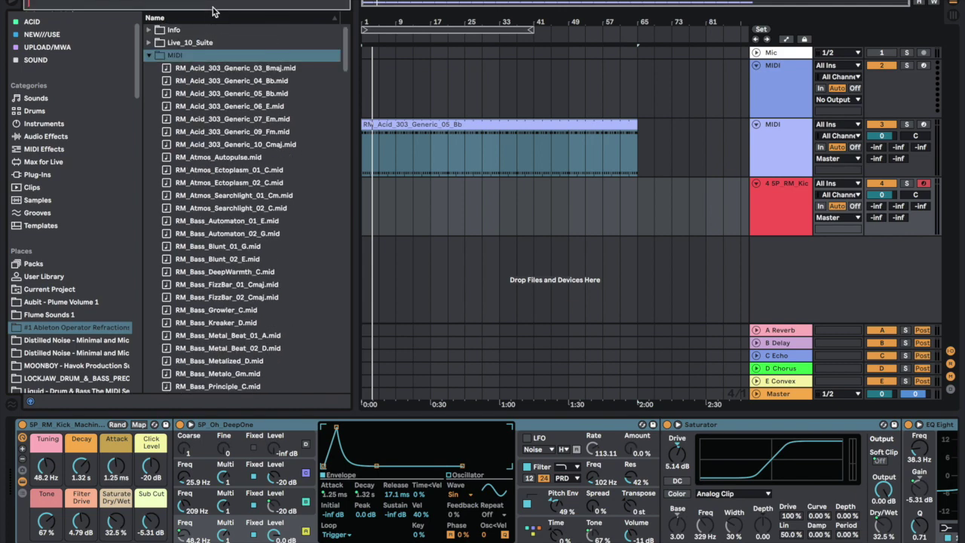
type("kick")
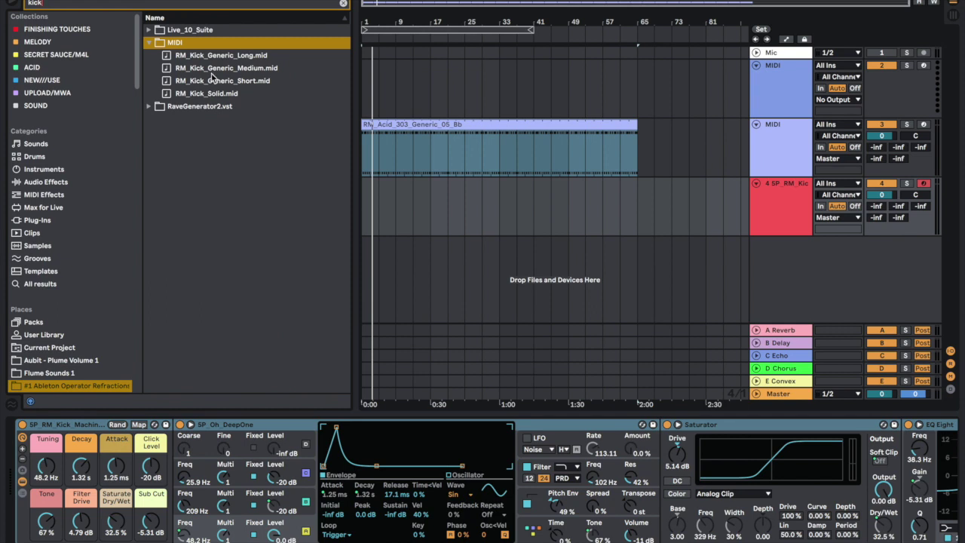
left_click_drag(210, 93, 364, 184)
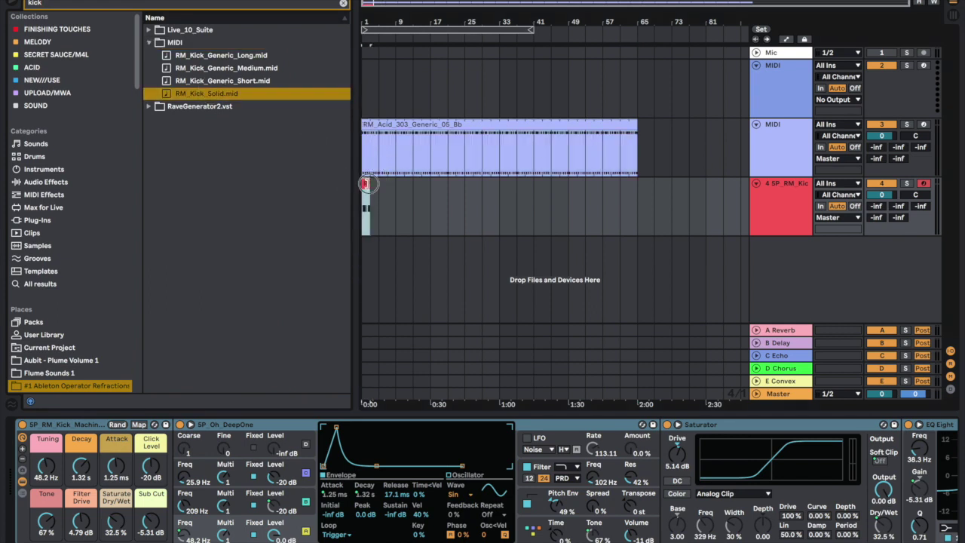
left_click_drag(367, 184, 637, 192)
- Play the groove and set kick macros: Sub Cut -12.2 dB, Filter Drive ~10 dB, Tuning ~51 Hz
key("space")
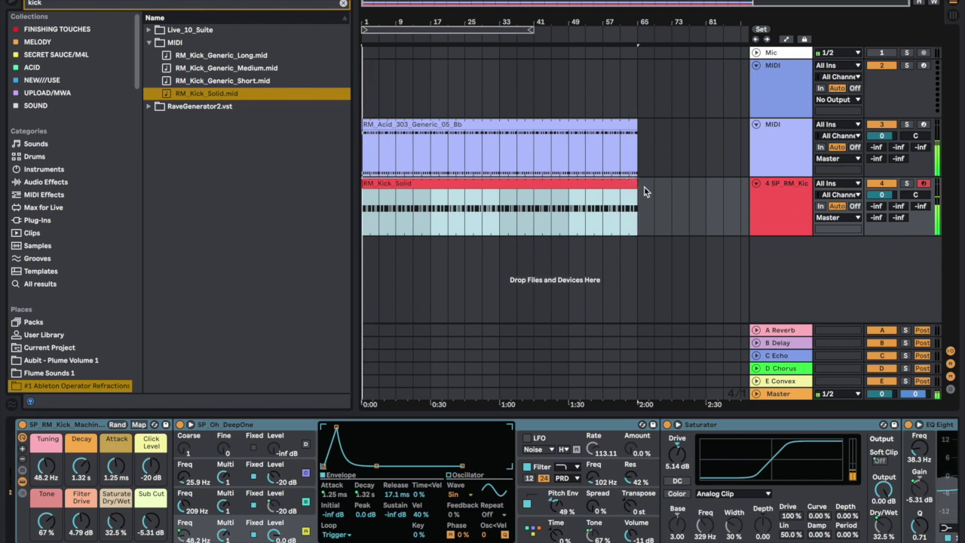
left_click(783, 192)
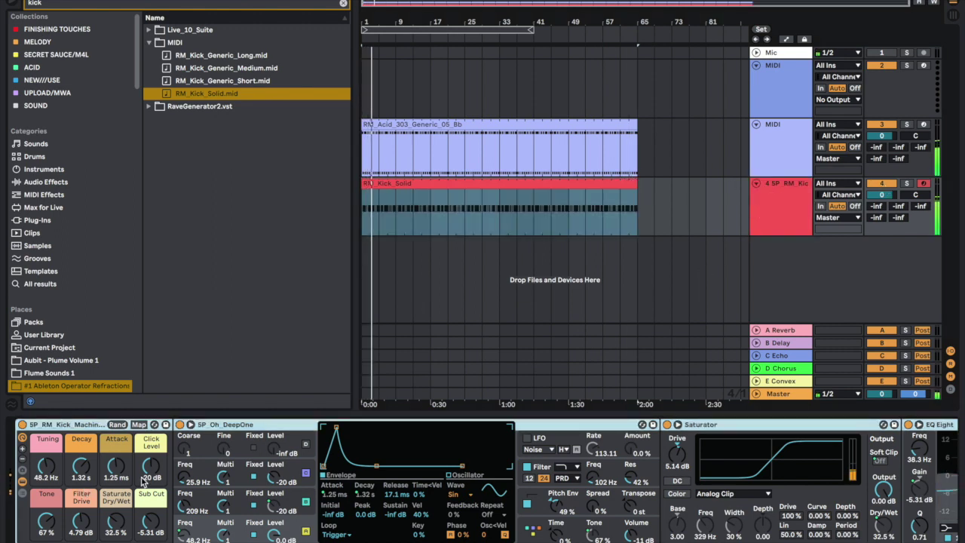
left_click_drag(151, 520, 150, 536)
left_click_drag(81, 522, 79, 528)
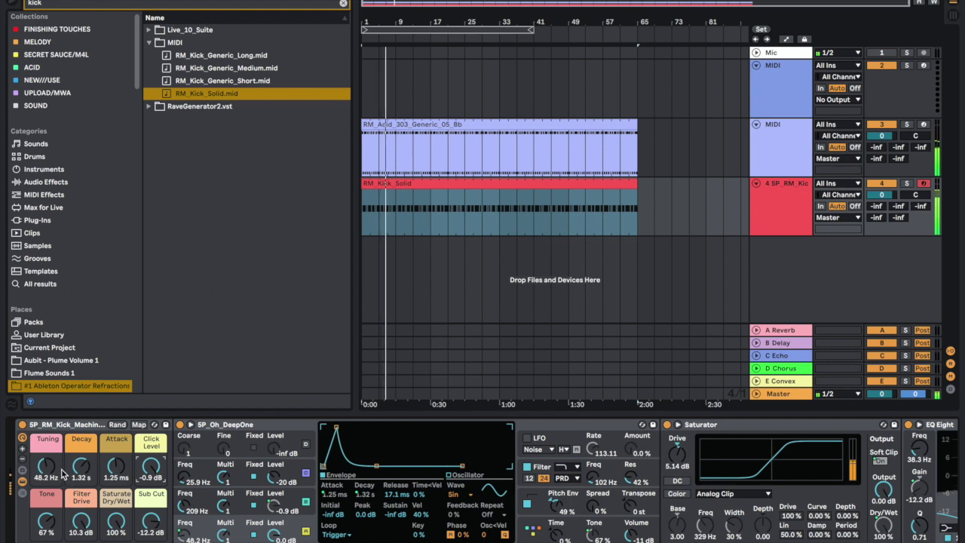
mouse_move(46, 467)
left_mouse_down()
mouse_move(46, 452)
mouse_move(79, 469)
mouse_move(46, 479)
left_mouse_up()
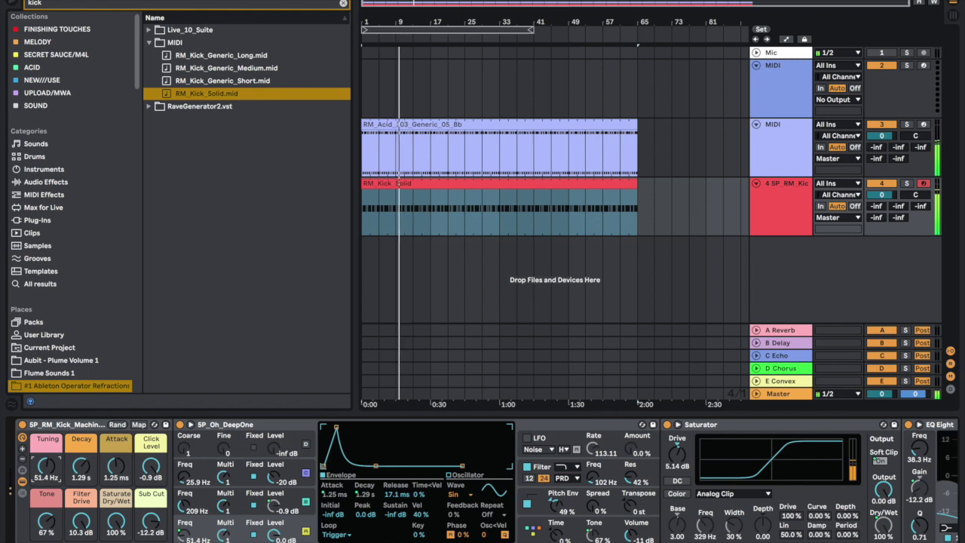
- Clear the search and create a new, unfolded track from the 5P_RM_Hat_Machine_03 preset
left_click(342, 4)
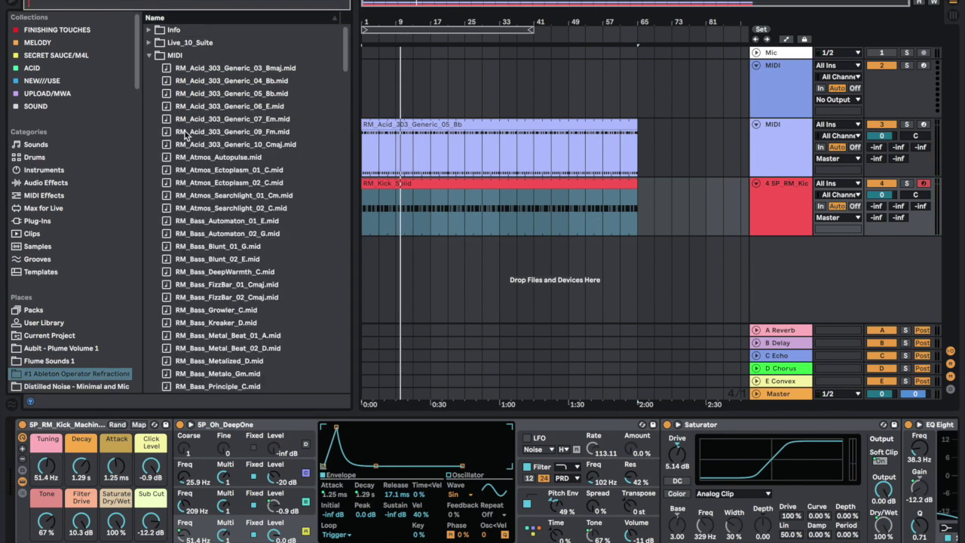
left_click(150, 55)
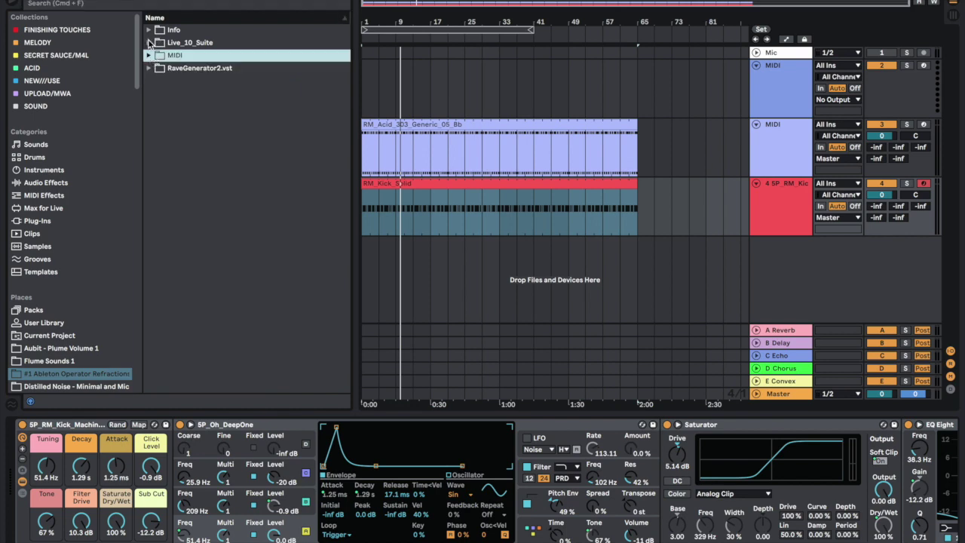
left_click(150, 43)
scroll(184, 145, "down", 8)
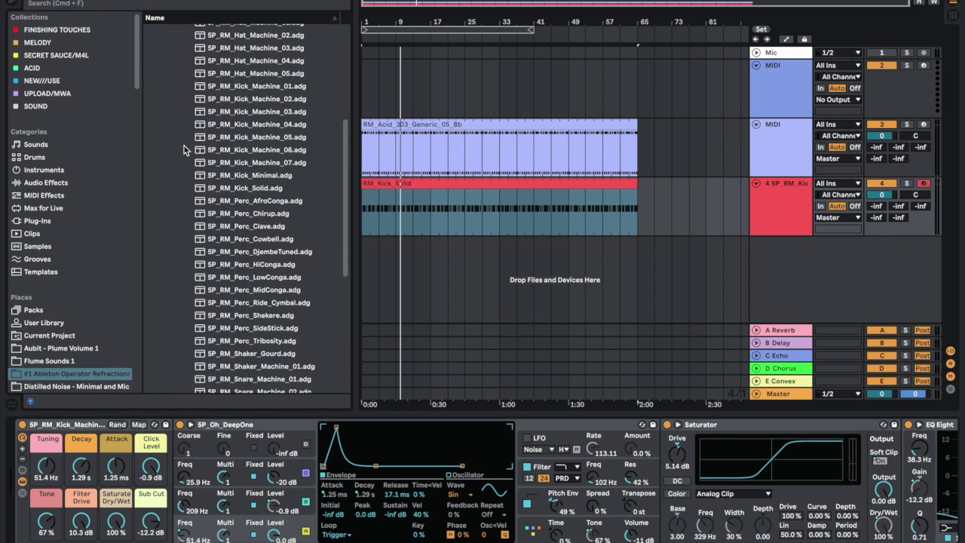
scroll(242, 169, "up", 3)
left_click_drag(257, 102, 413, 257)
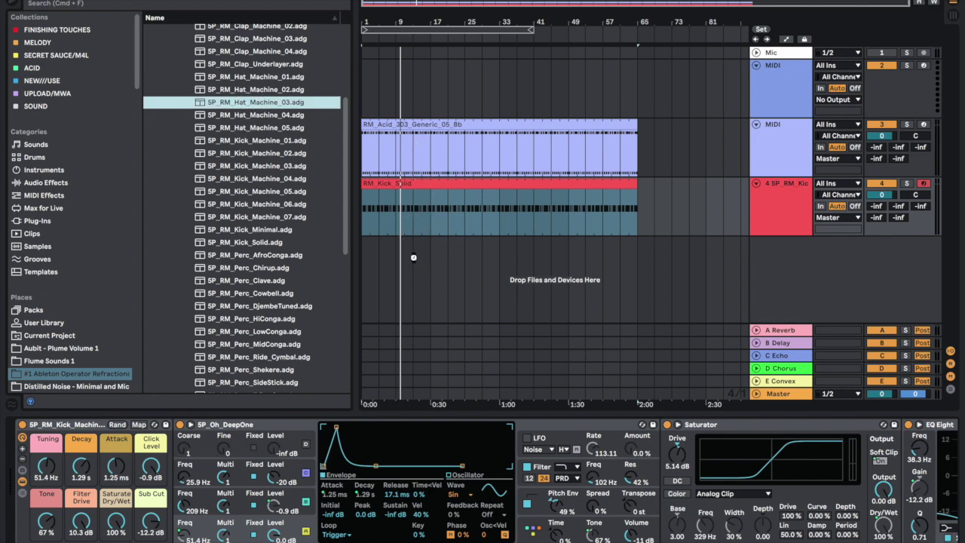
left_click_drag(413, 259, 413, 265)
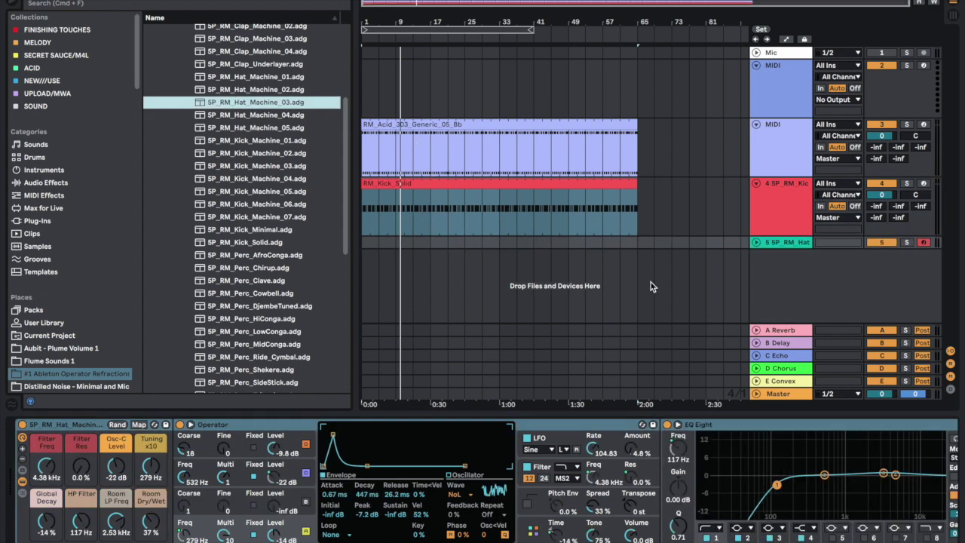
left_click(755, 242)
scroll(285, 211, "up", 5)
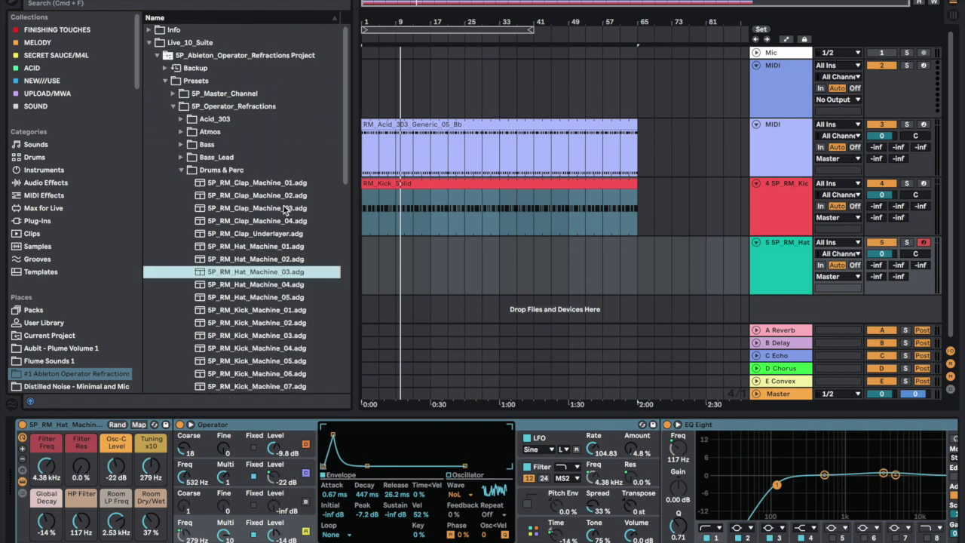
- Collapse Drums & Perc and Presets, then browse the MIDI folder to the RM_Hat_Generic clips
left_click(182, 169)
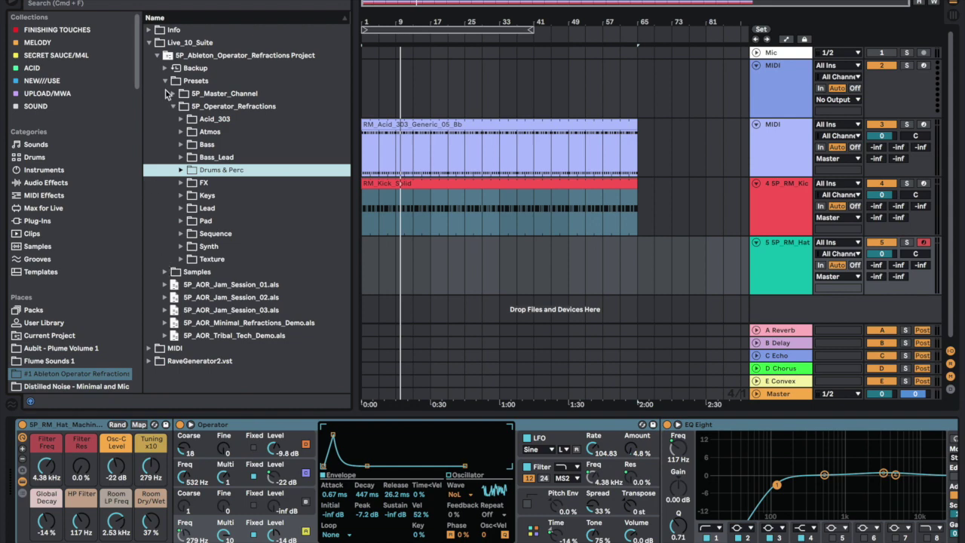
left_click(165, 81)
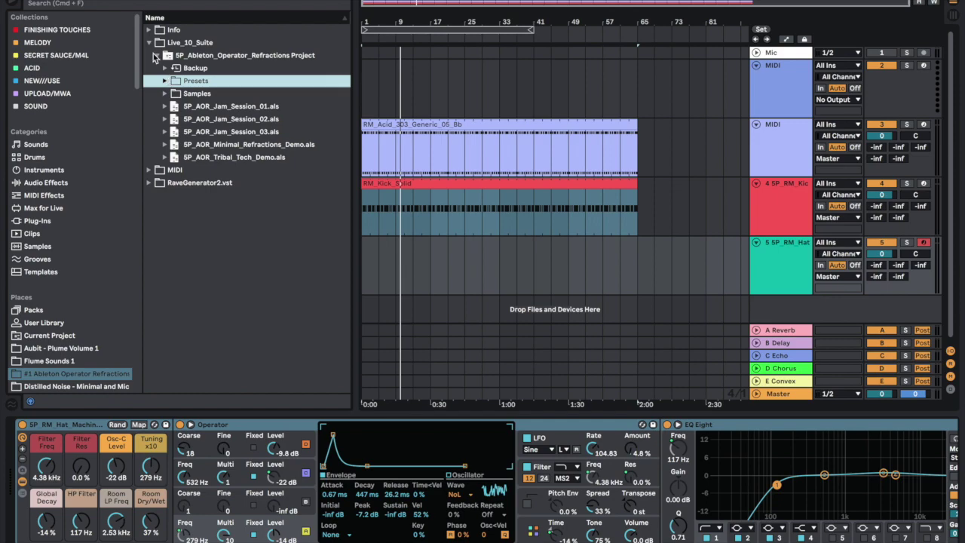
left_click(149, 171)
scroll(183, 192, "down", 15)
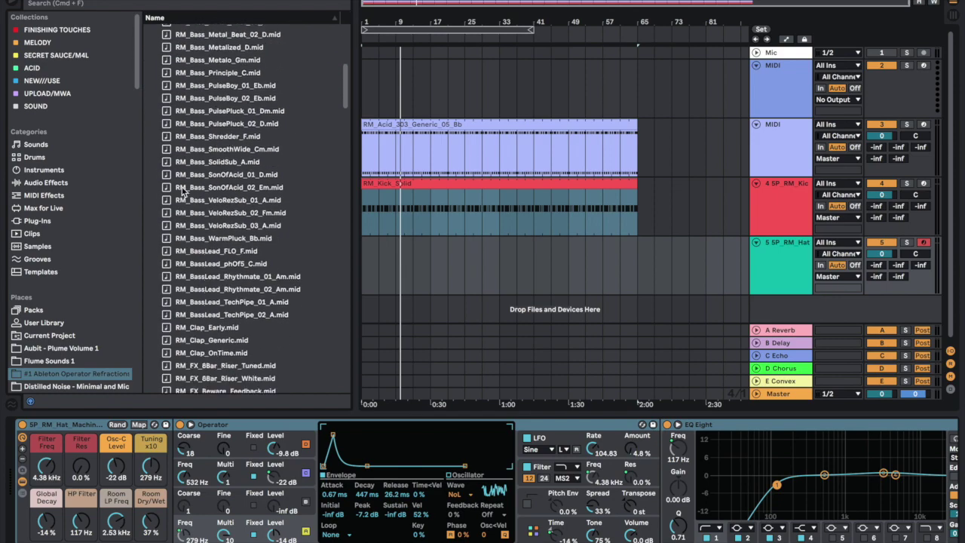
scroll(182, 193, "down", 20)
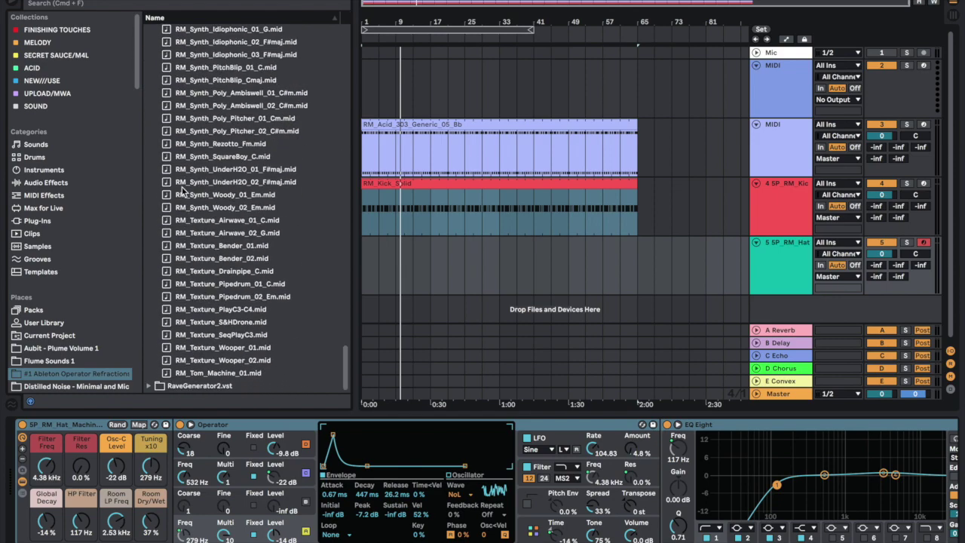
scroll(181, 191, "up", 8)
scroll(181, 192, "up", 15)
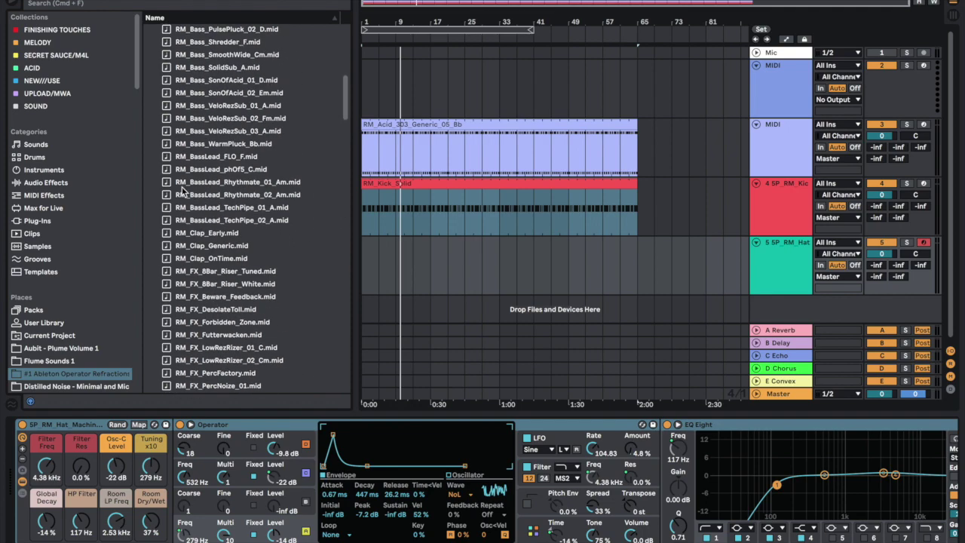
scroll(181, 191, "up", 3)
scroll(182, 192, "down", 12)
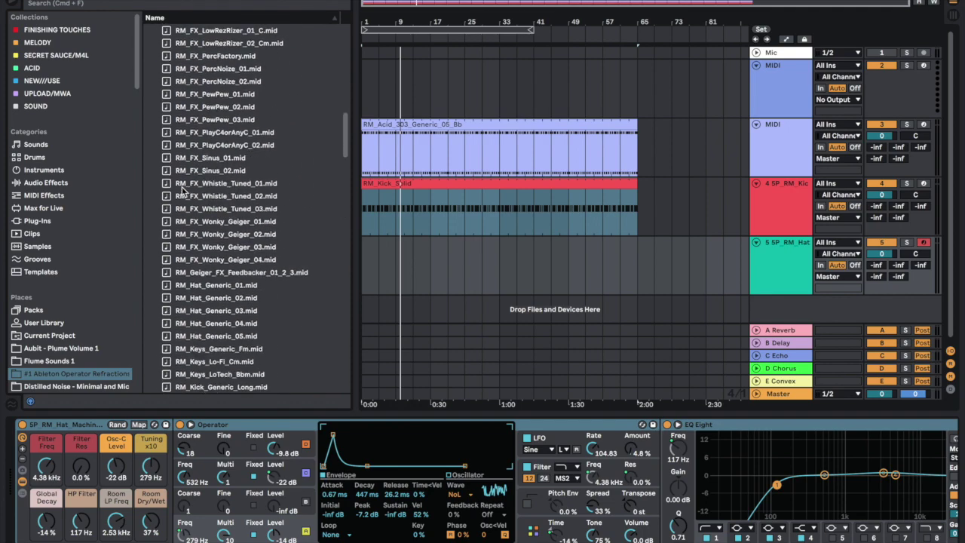
scroll(181, 192, "down", 15)
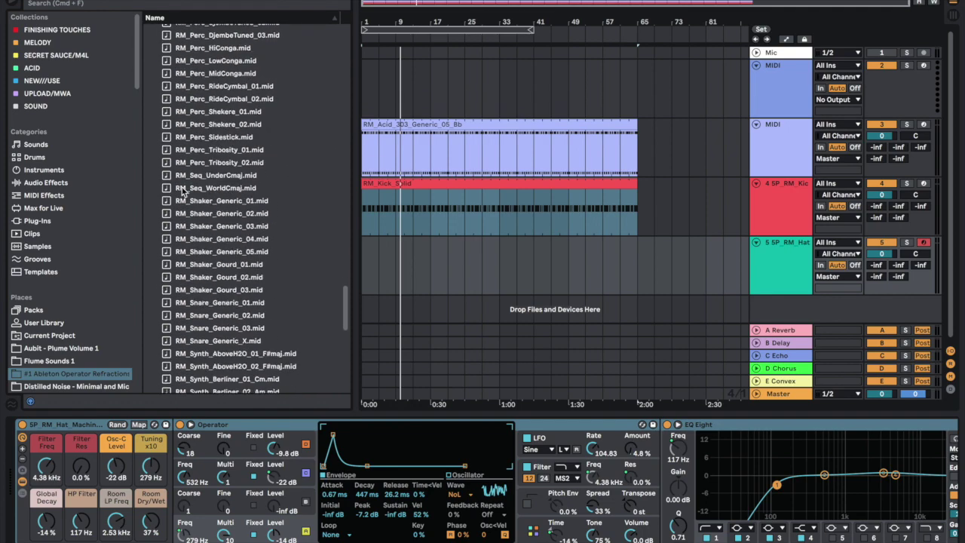
scroll(182, 192, "down", 5)
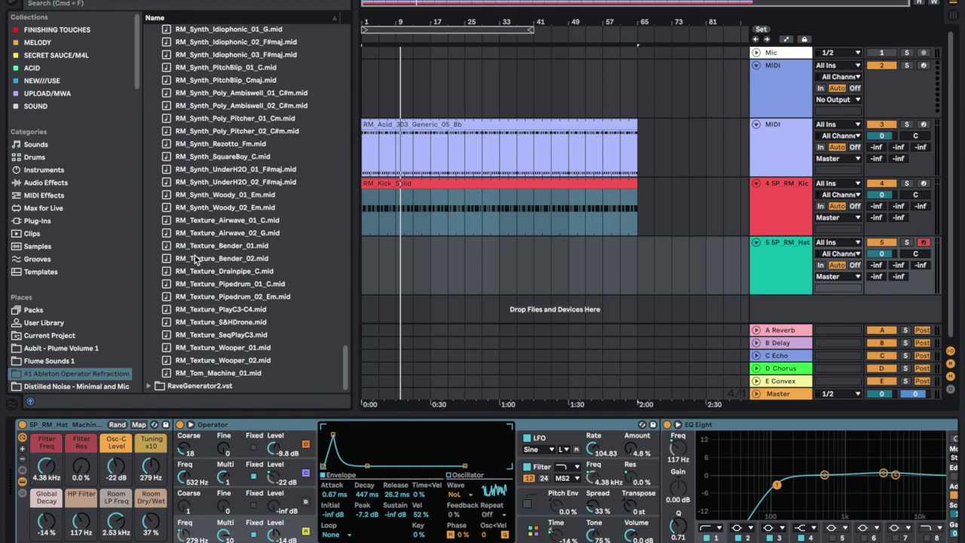
scroll(195, 259, "up", 15)
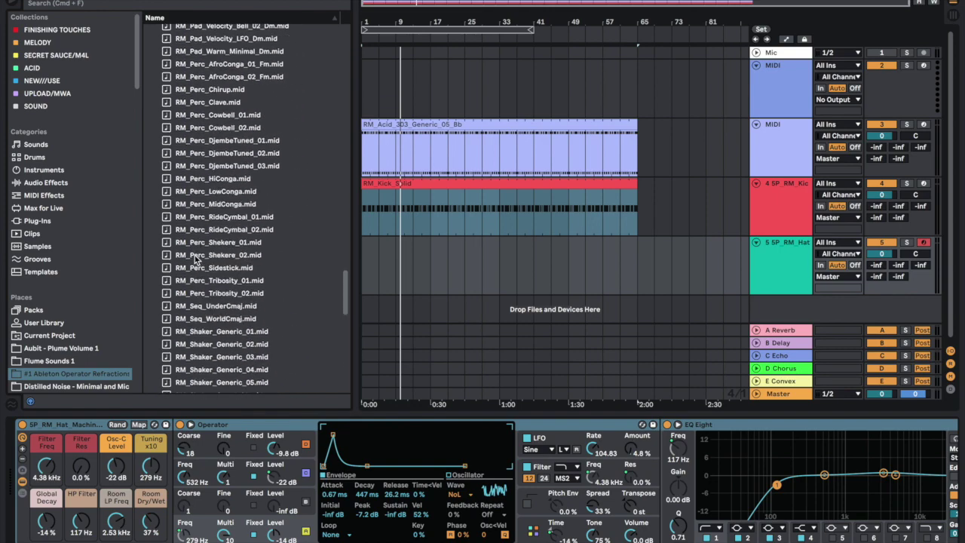
scroll(195, 260, "up", 15)
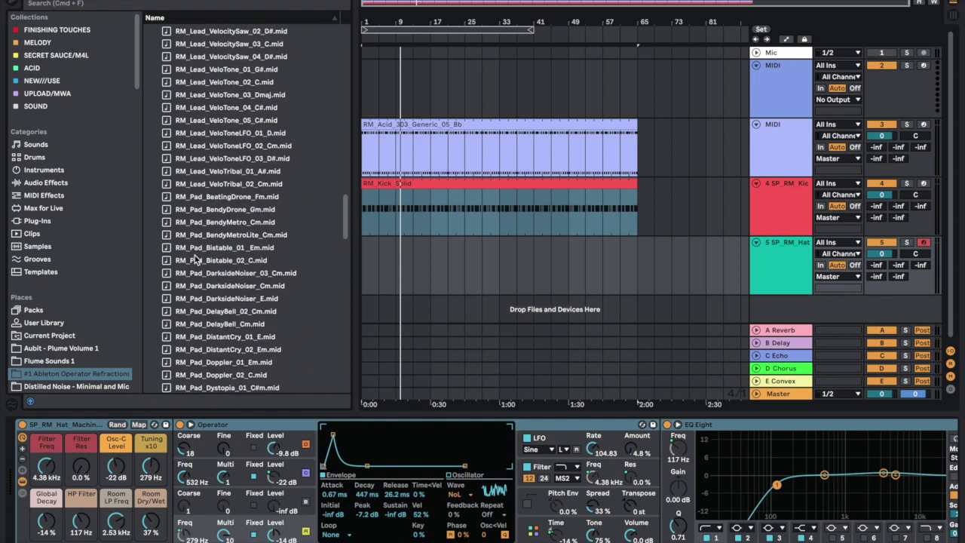
scroll(194, 260, "up", 15)
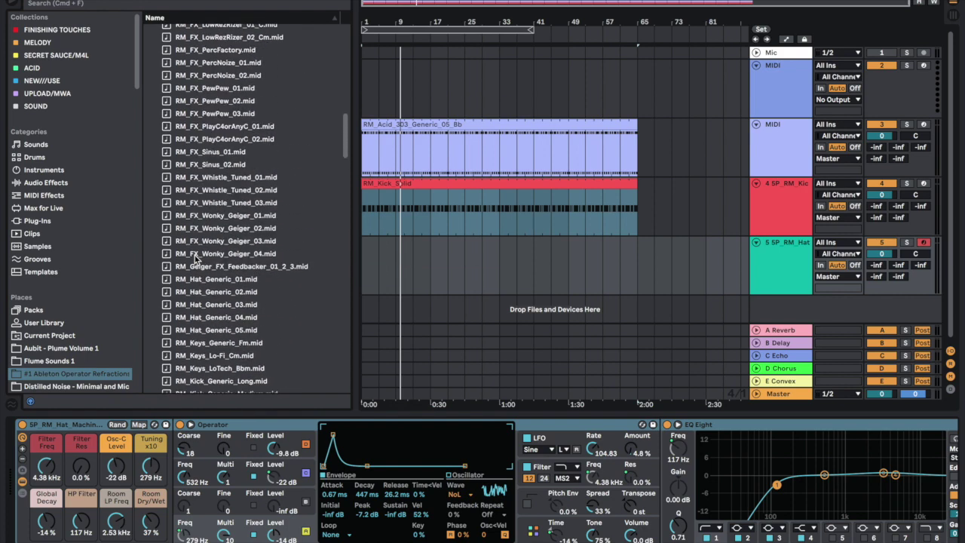
- Drop RM_Hat_Generic_01 at the start of the hat track and play the arrangement
left_click_drag(208, 279, 364, 257)
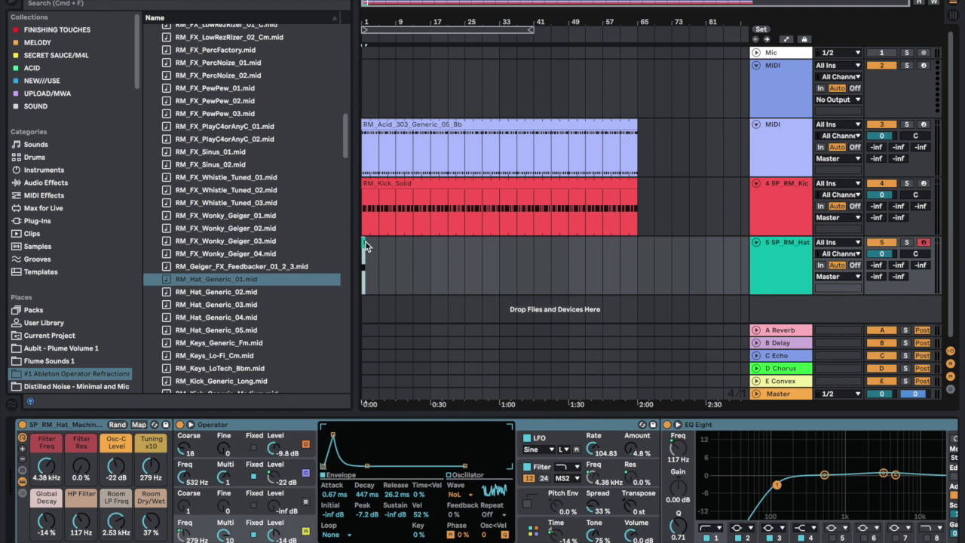
left_click_drag(362, 242, 363, 242)
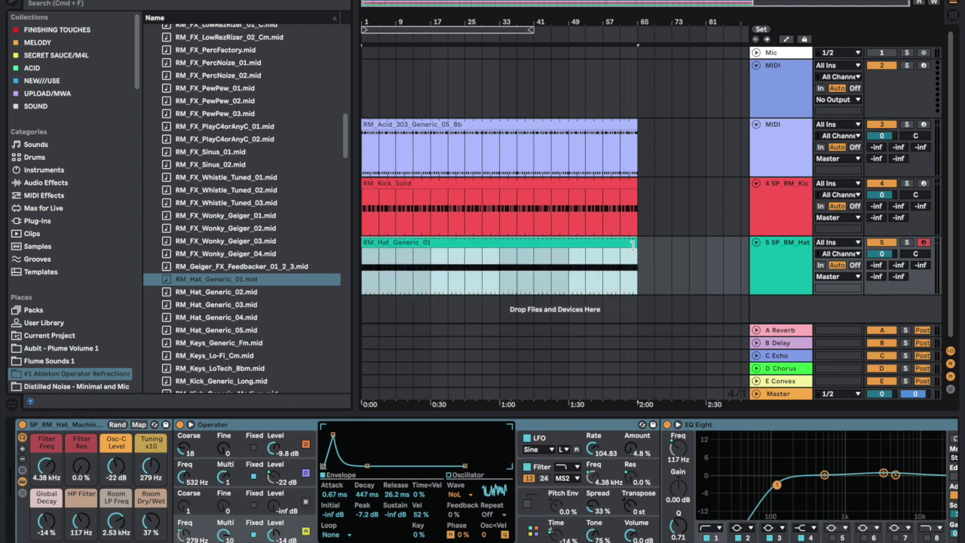
key("space")
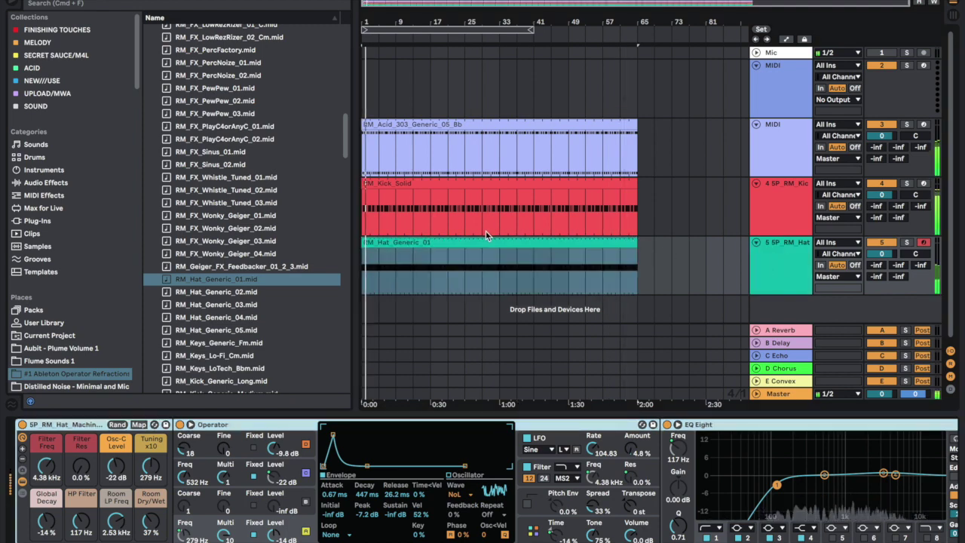
- Inspect the hat, RM_Kick_Solid and acid bass clips in the clip editor, then hide it
double_click(486, 241)
left_click(776, 156)
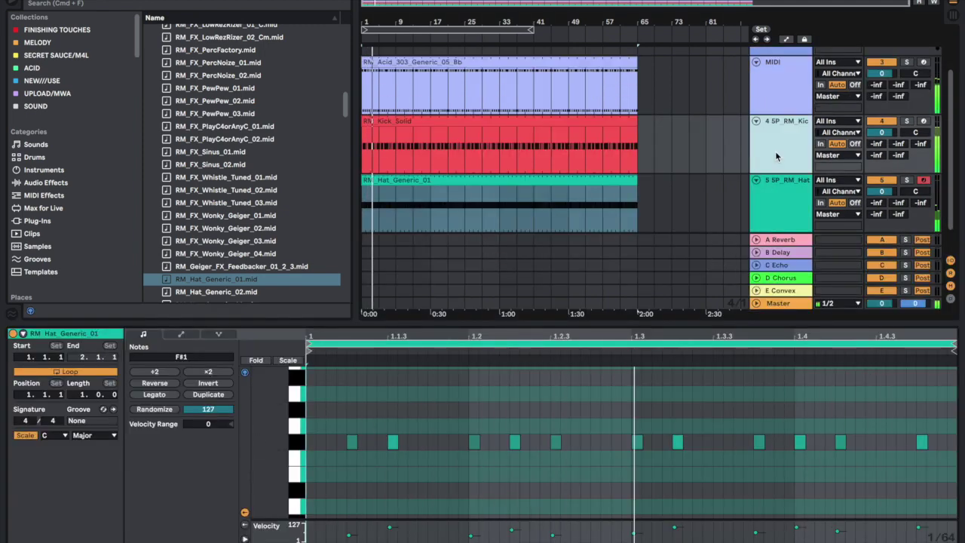
double_click(774, 151)
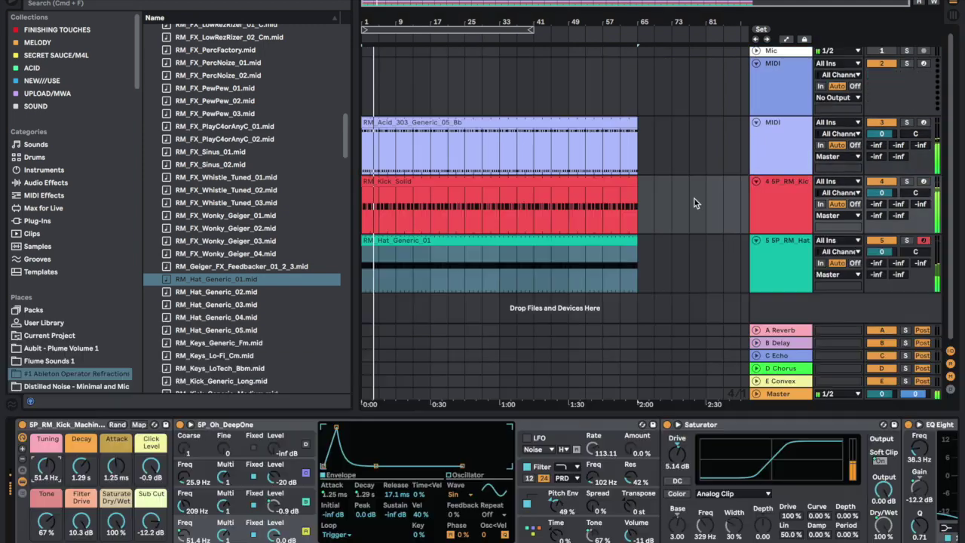
double_click(582, 183)
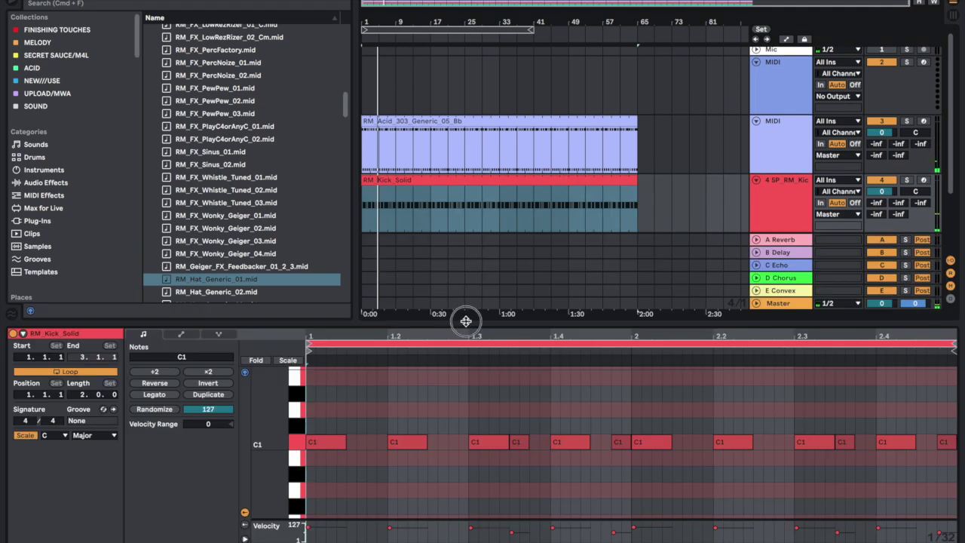
left_click_drag(459, 319, 459, 527)
double_click(775, 133)
double_click(620, 127)
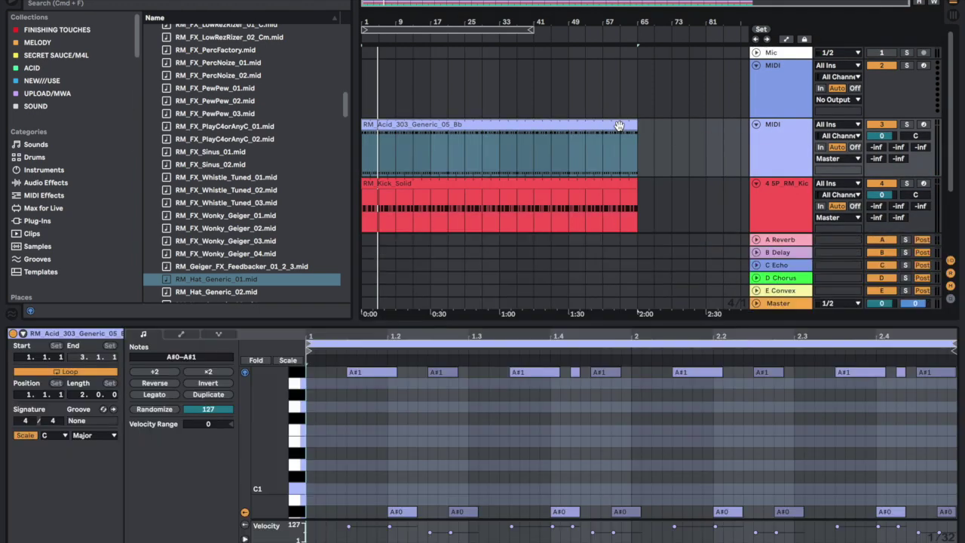
scroll(386, 405, "down", 3)
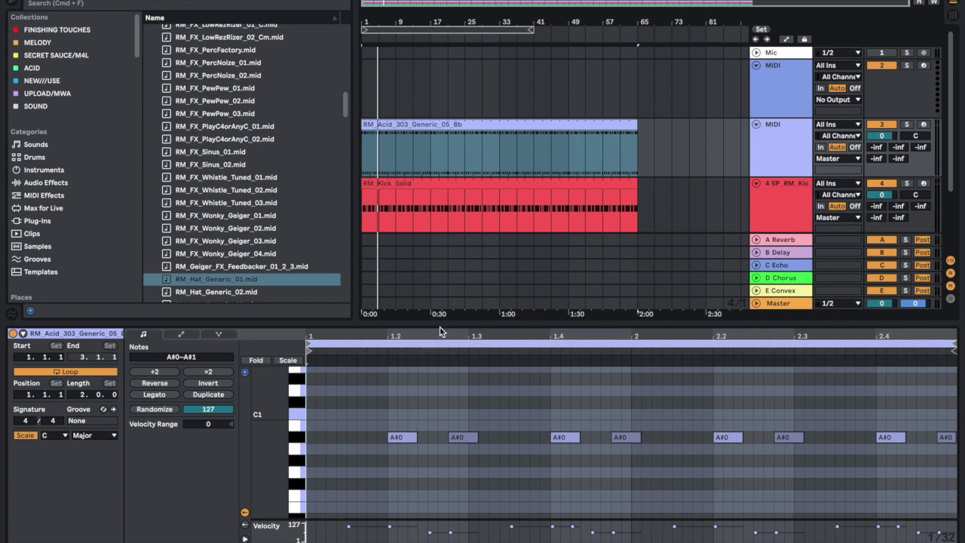
double_click(441, 329)
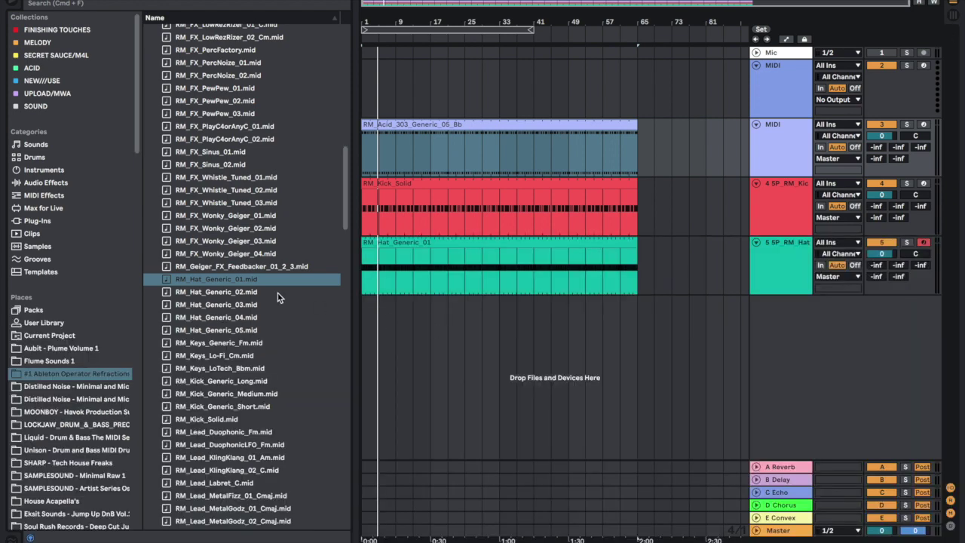
- Search 'clap' and drop RM_Clap_Early.mid as a new MIDI track below the hat track
scroll(277, 297, "up", 10)
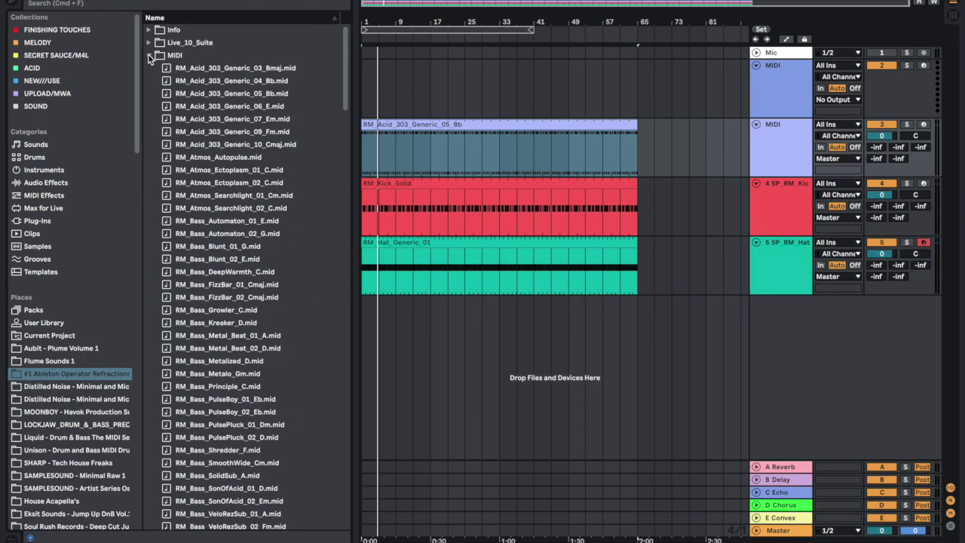
scroll(202, 231, "down", 10)
scroll(203, 235, "down", 15)
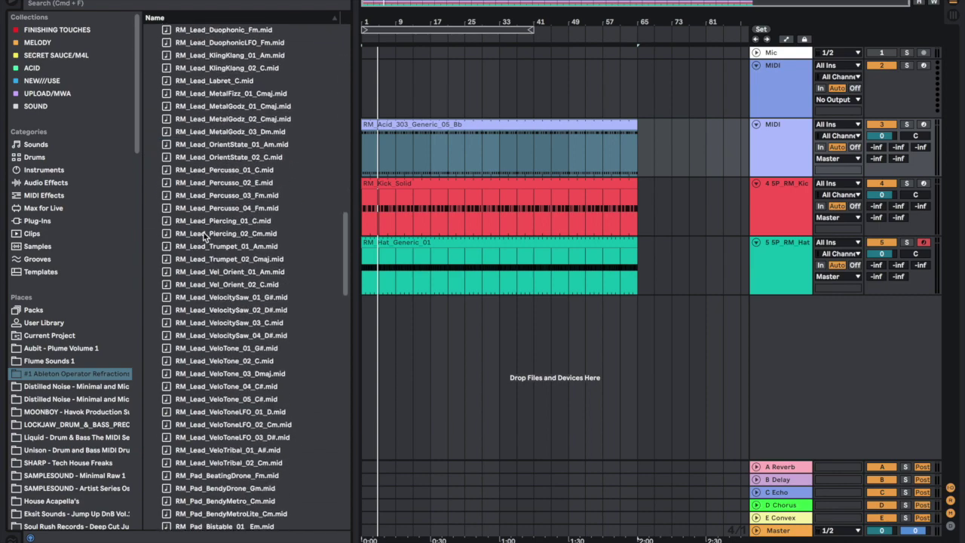
scroll(202, 245, "up", 15)
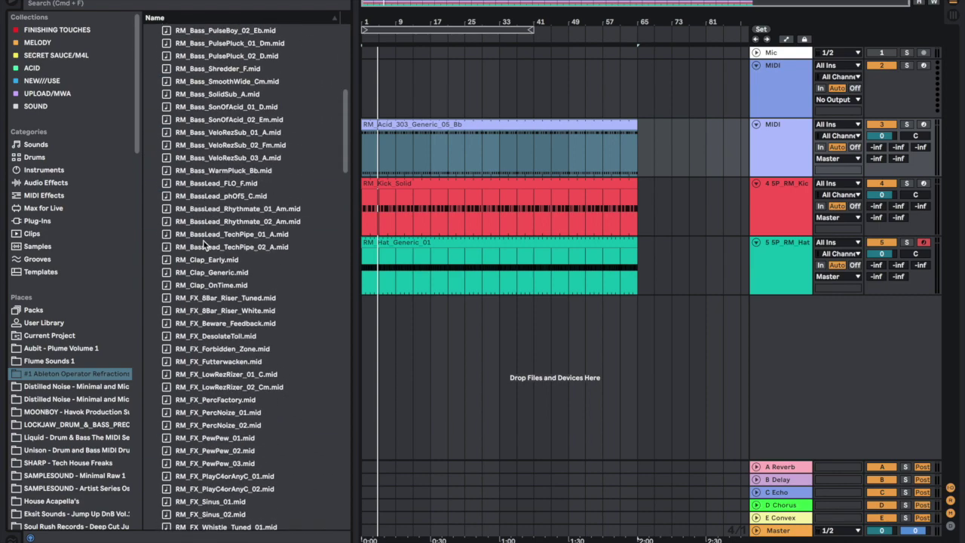
scroll(202, 245, "up", 8)
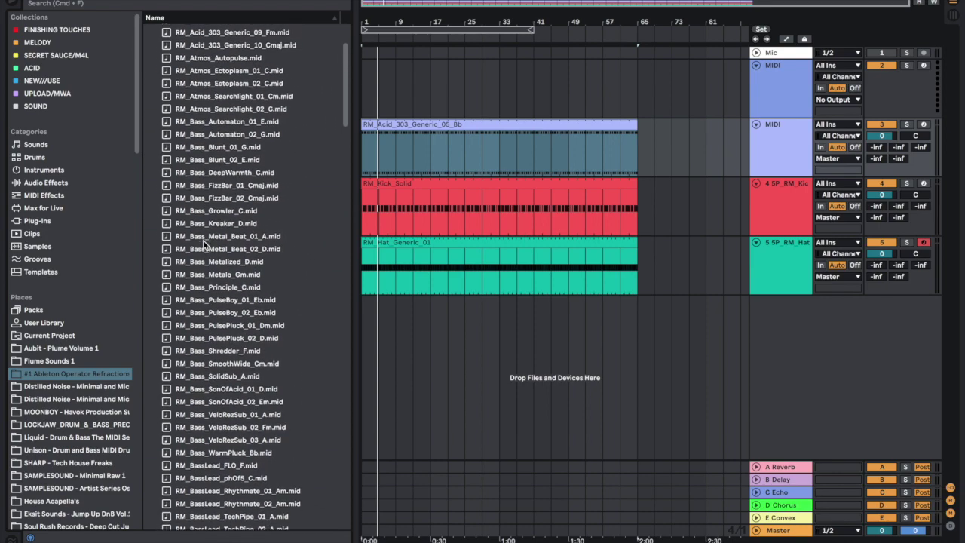
scroll(203, 245, "down", 15)
scroll(203, 245, "down", 10)
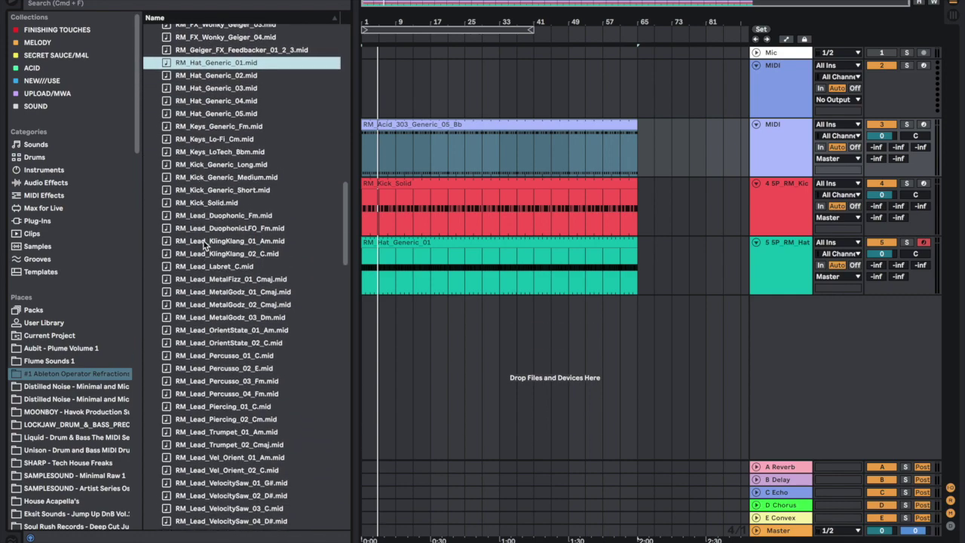
scroll(203, 243, "down", 20)
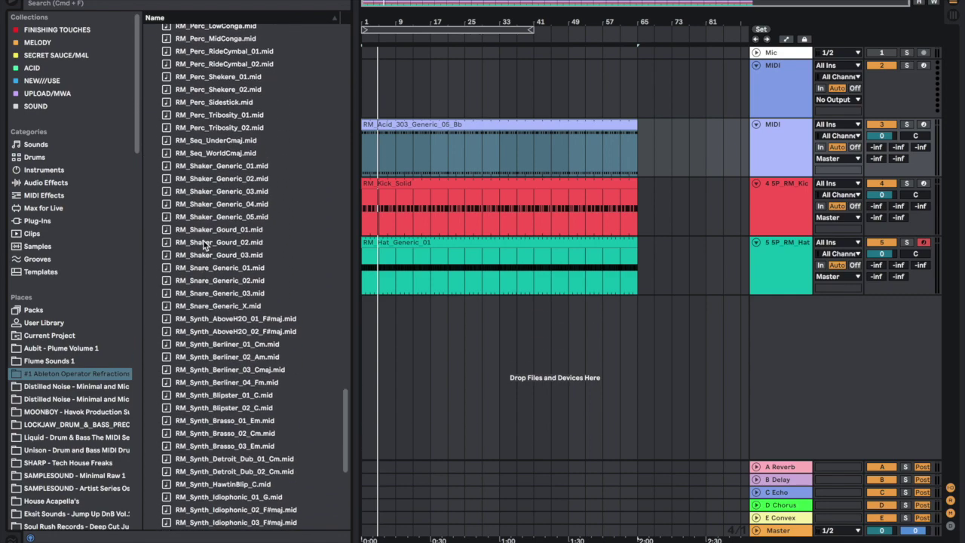
scroll(203, 245, "down", 2)
scroll(317, 140, "up", 20)
scroll(317, 140, "down", 13)
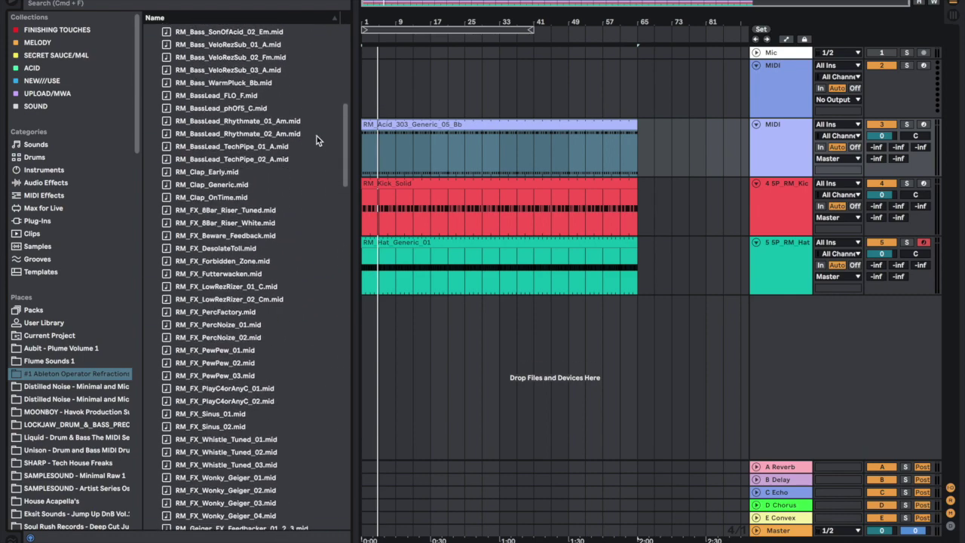
left_click(272, 4)
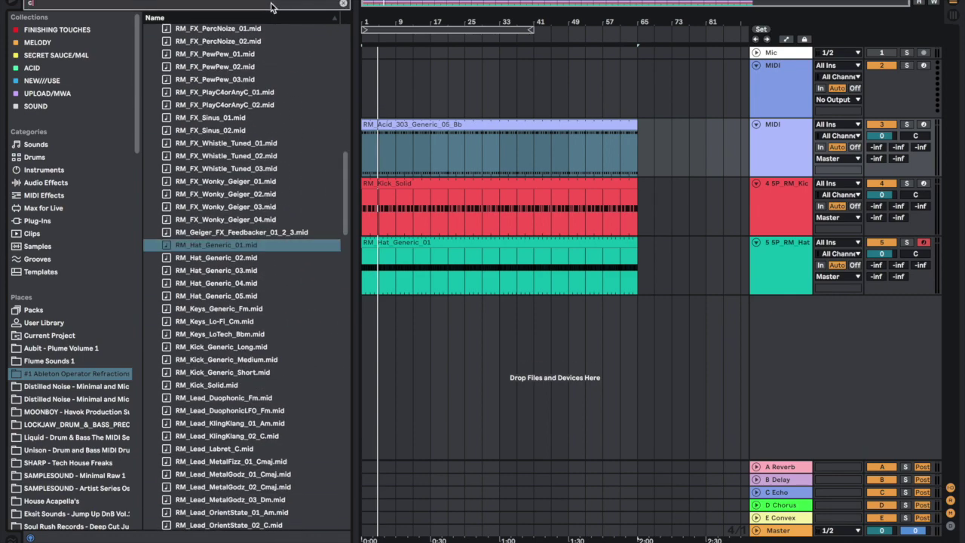
type("clap")
left_click_drag(216, 55, 368, 303)
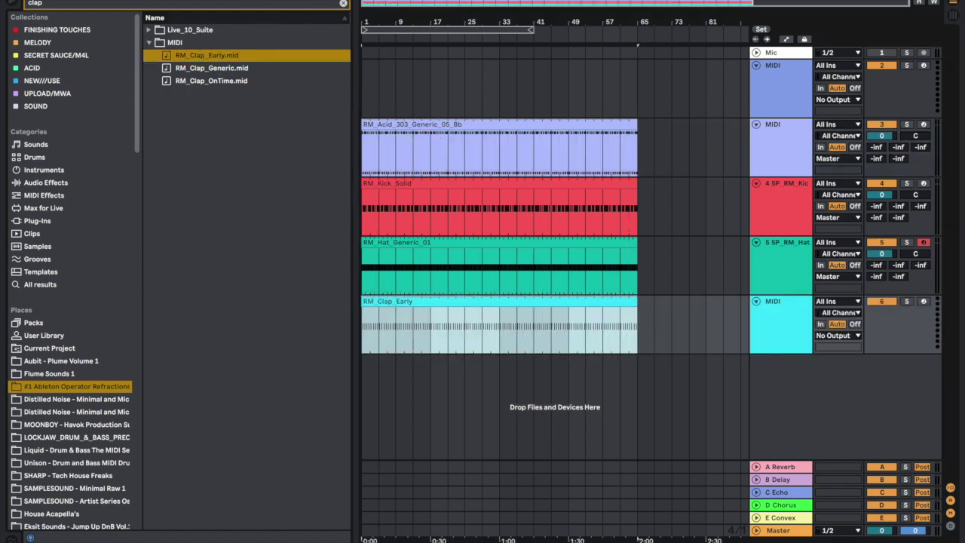
- Load 5P_RM_Clap_Machine_01 from Live_10_Suite Presets > Drums & Perc onto the clap track
left_click(343, 6)
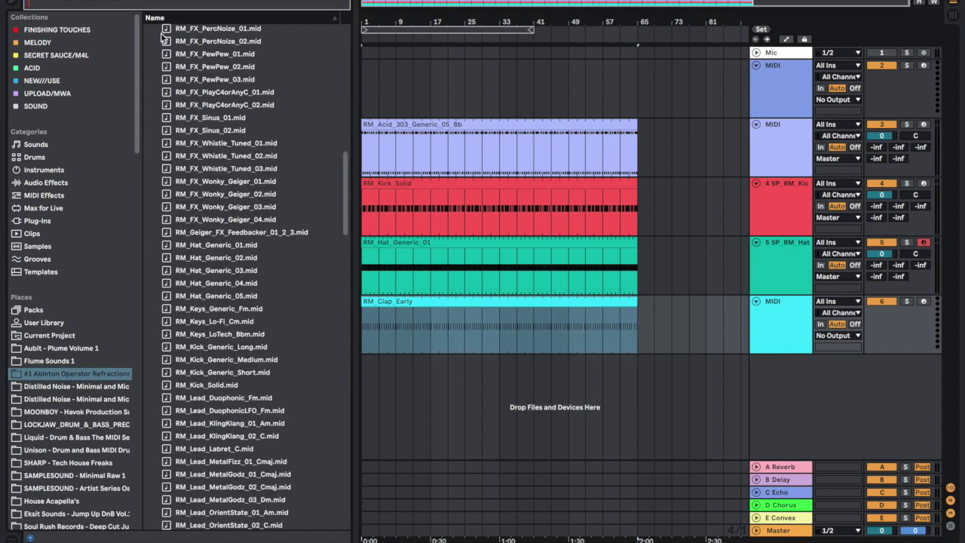
type("clap")
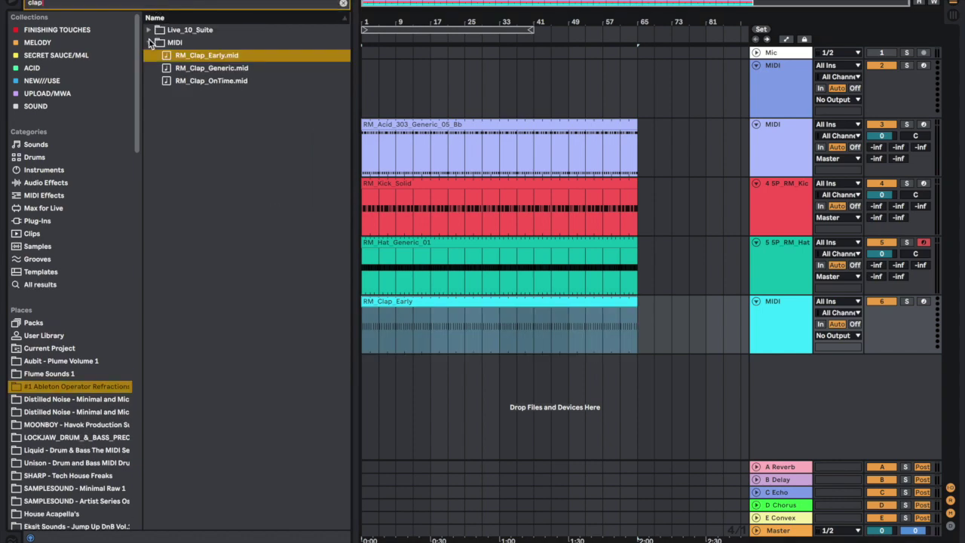
left_click(149, 30)
left_click(164, 56)
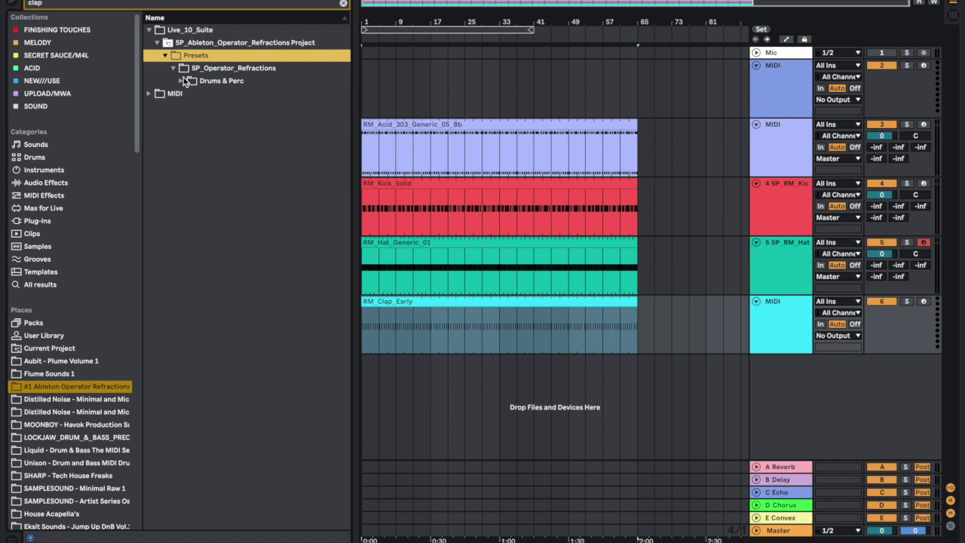
left_click(182, 80)
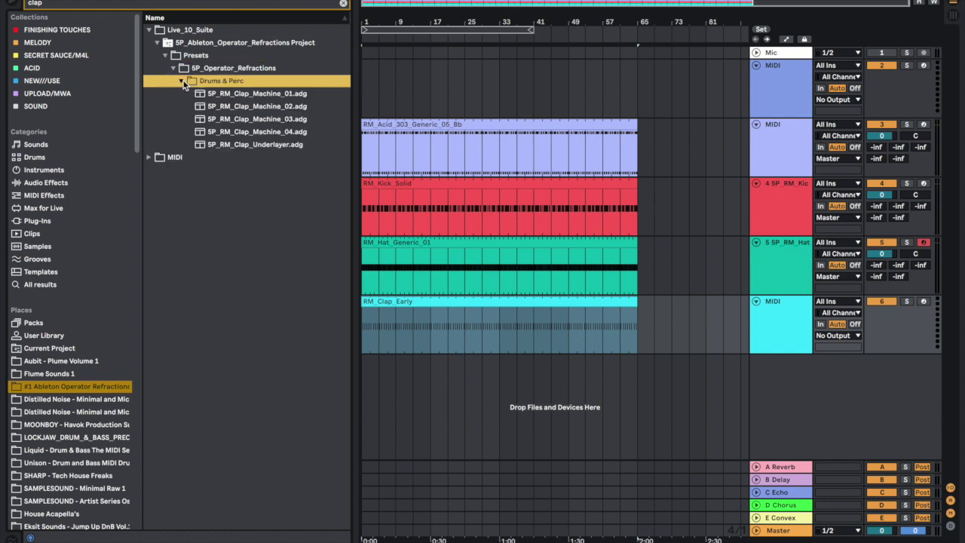
left_click(248, 93)
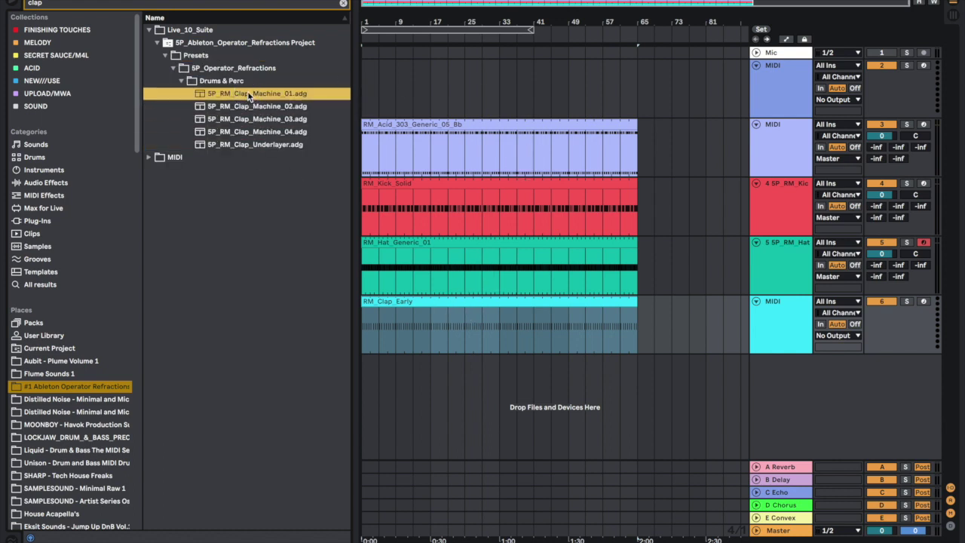
left_click_drag(248, 94, 434, 309)
- Review the clap notes and devices, then try the 5P_RM_Clap_Machine_02 preset on the clap track
key("shift+Tab")
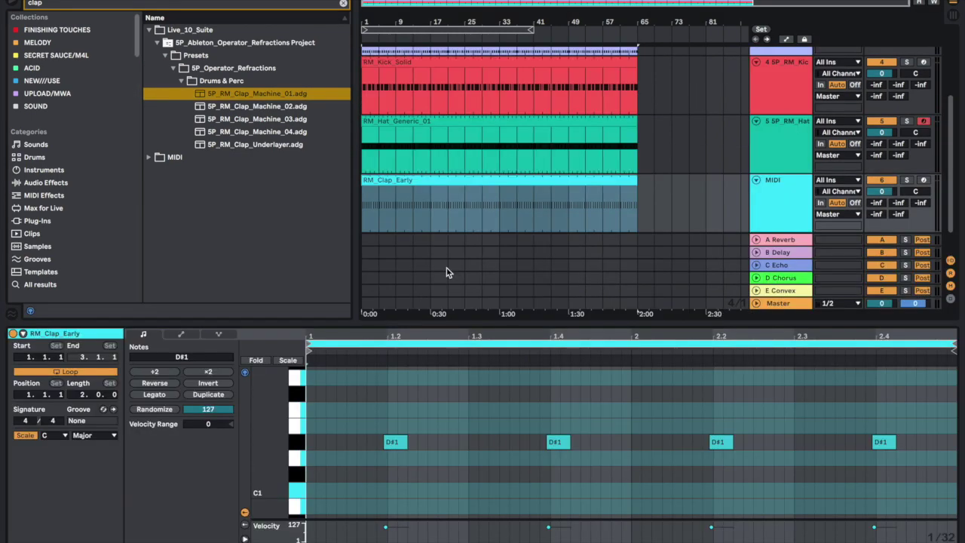
key("ctrl+alt+l")
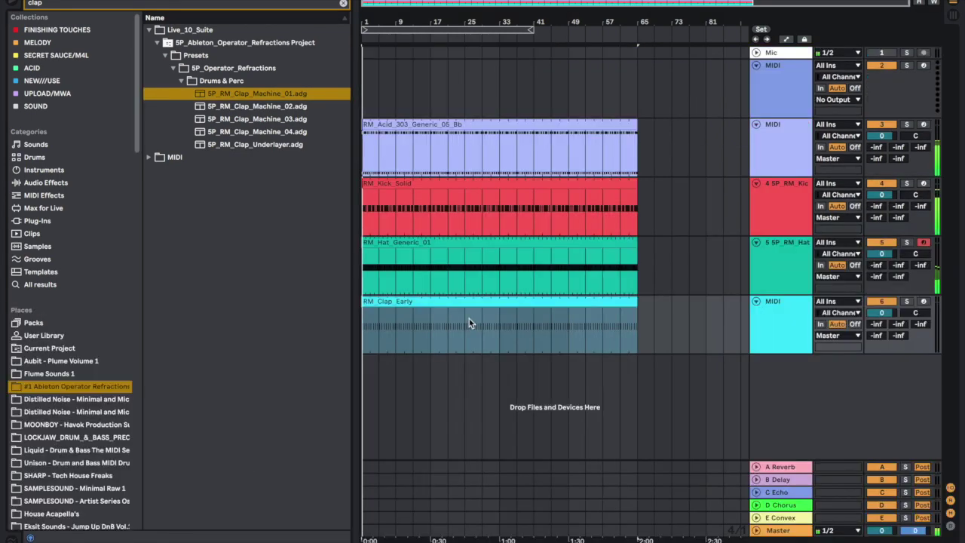
double_click(780, 318)
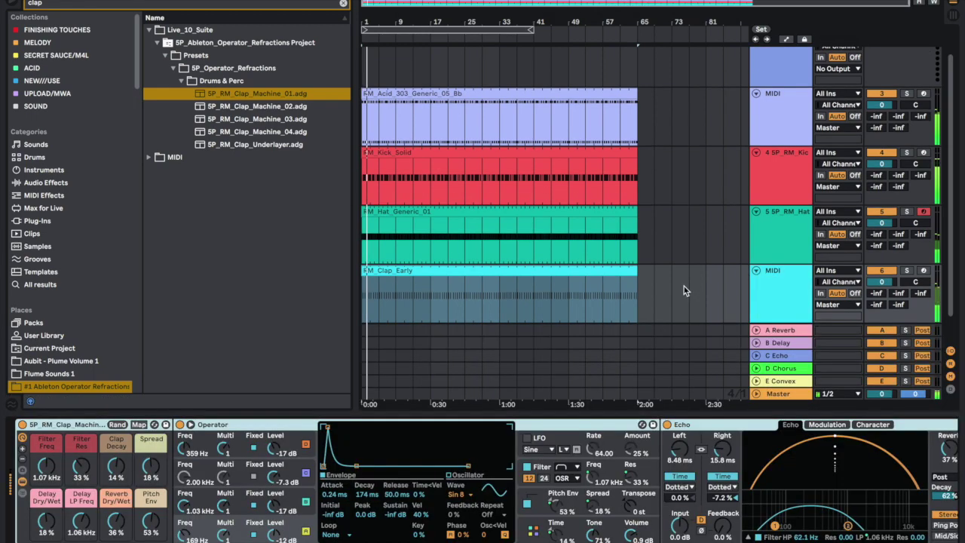
left_click(294, 107)
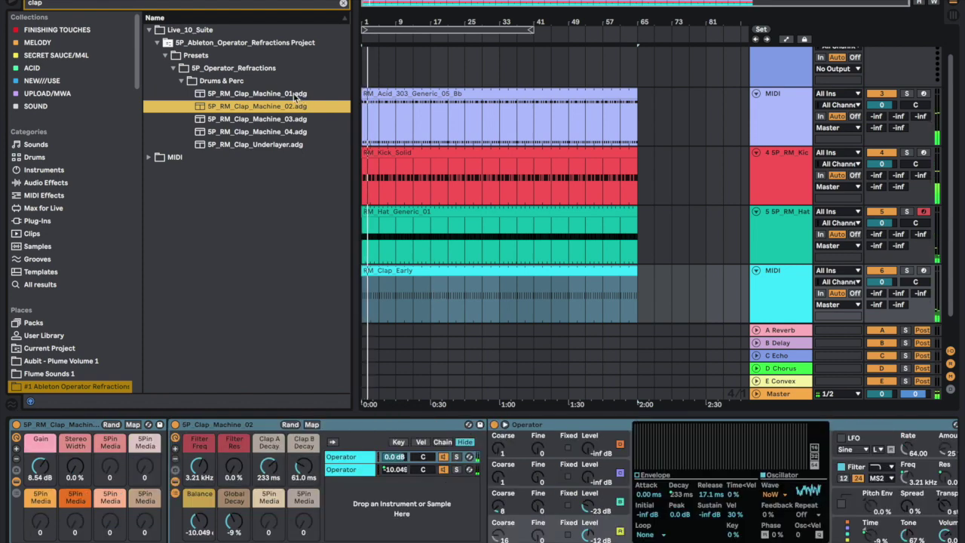
left_click_drag(296, 96, 425, 284)
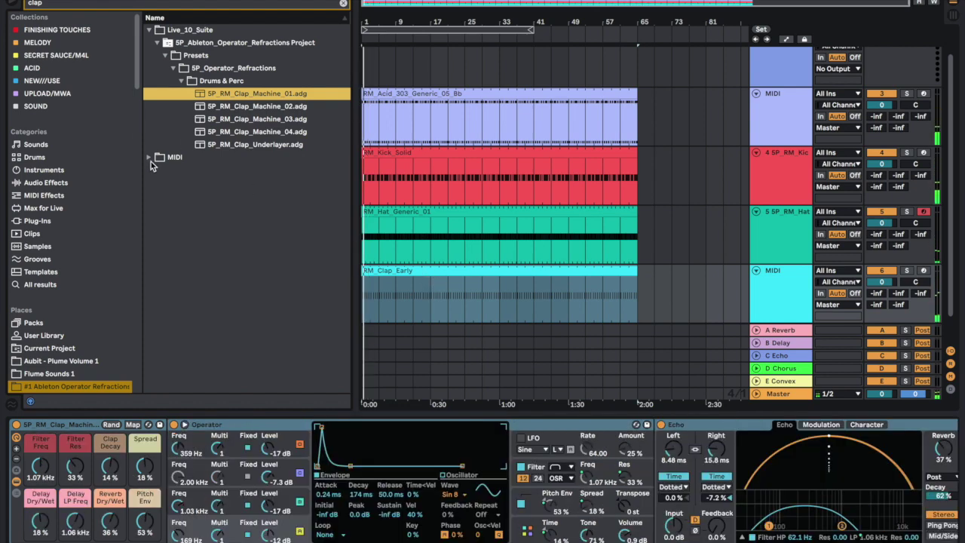
left_click(247, 6)
- Search 'acid' and load 5P_RM_Bass_SonOfAcid.adg from the Bass folder onto the acid track
type("acid")
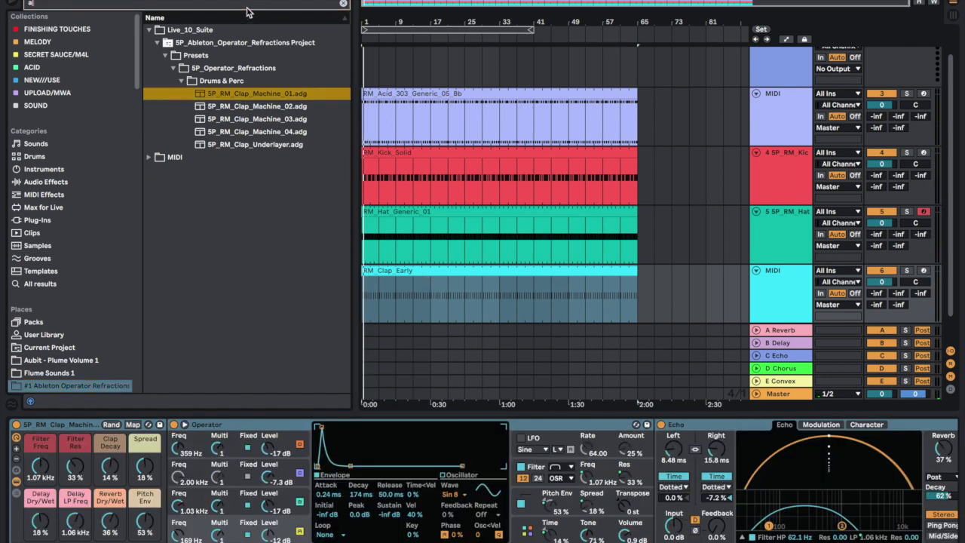
left_click(181, 93)
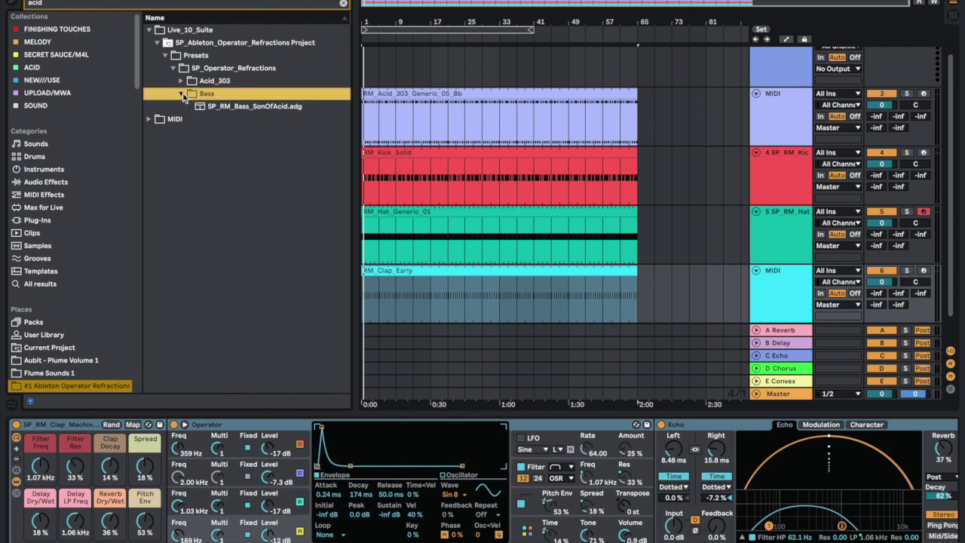
left_click_drag(216, 106, 431, 116)
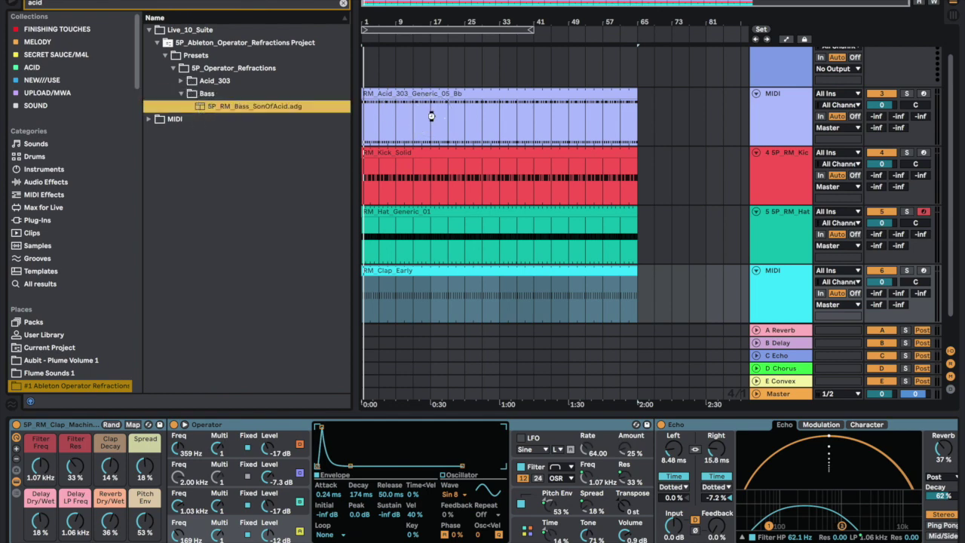
left_click_drag(431, 115, 431, 114)
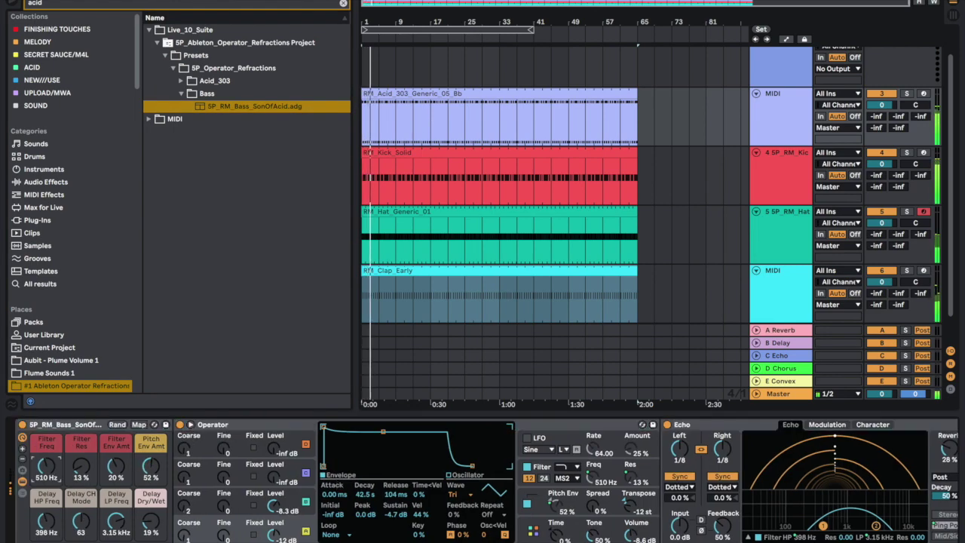
- Set Filter Freq to 564 Hz, Pitch Env to 25% and Delay HP to 583 Hz
left_click_drag(47, 461, 57, 469)
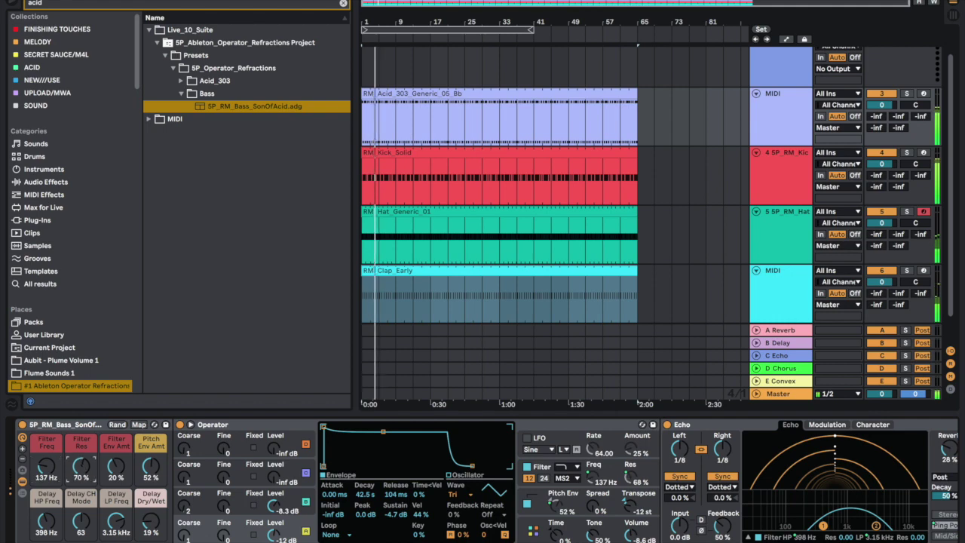
mouse_move(49, 473)
left_mouse_down()
mouse_move(49, 456)
mouse_move(46, 465)
left_mouse_up()
left_click_drag(151, 459, 115, 477)
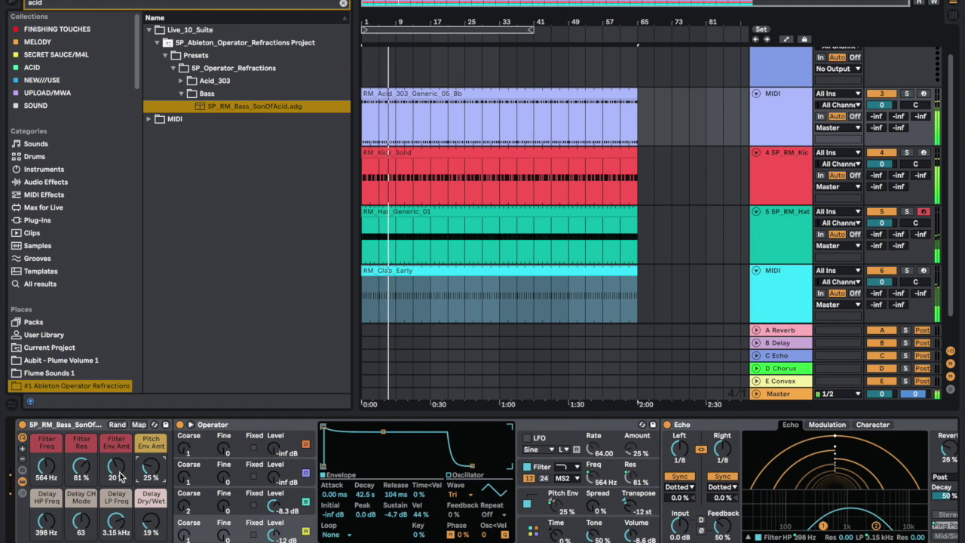
mouse_move(47, 520)
left_mouse_down()
mouse_move(47, 535)
mouse_move(50, 521)
left_mouse_up()
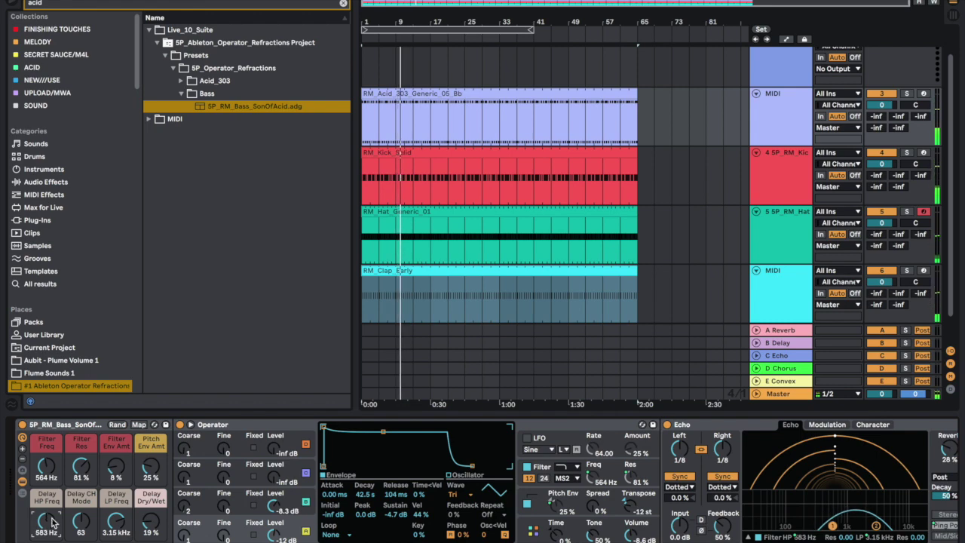
left_click(779, 115)
- Delete the unused Mic track and the empty MIDI track
scroll(646, 144, "up", 1)
scroll(650, 144, "down", 2)
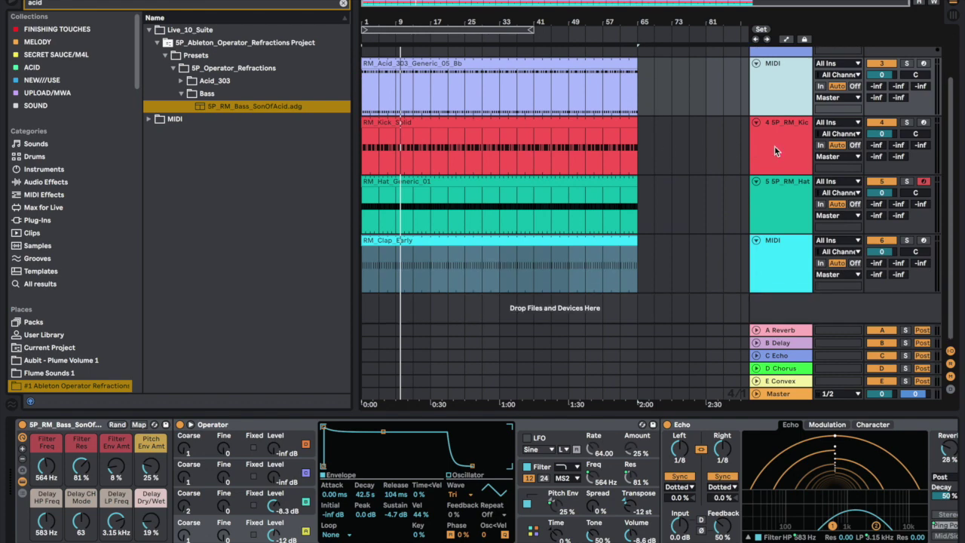
left_click(814, 213)
scroll(793, 51, "up", 2)
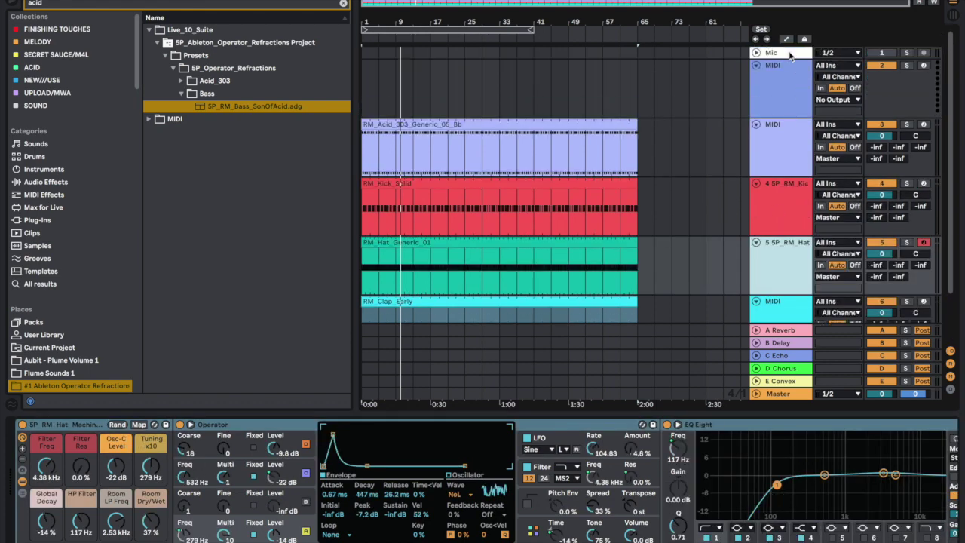
left_click(789, 54)
key("Delete")
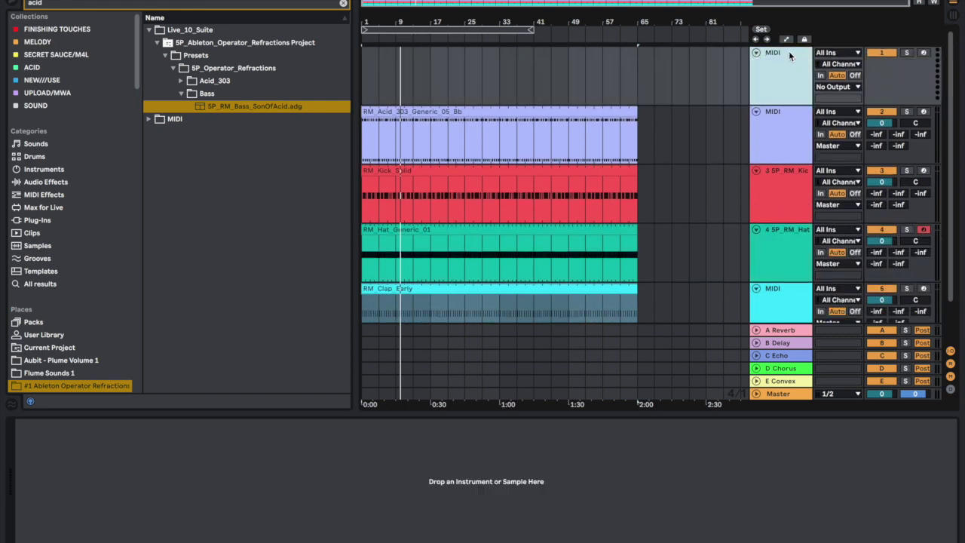
key("Delete")
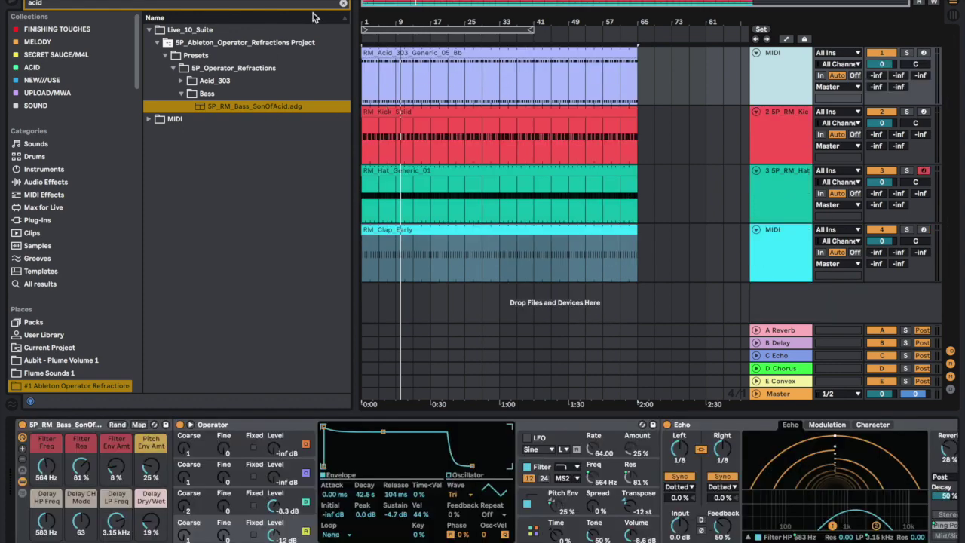
- Search 'bass', load the Metal_Beat preset onto the acid track and play the groove
left_click(343, 6)
left_click(226, 153)
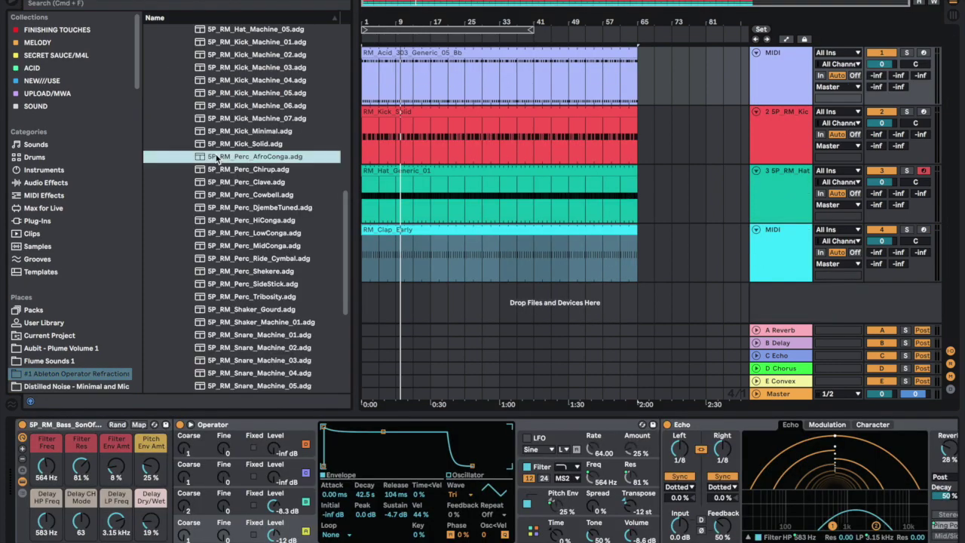
key("Down")
key("Down")
left_click(236, 5)
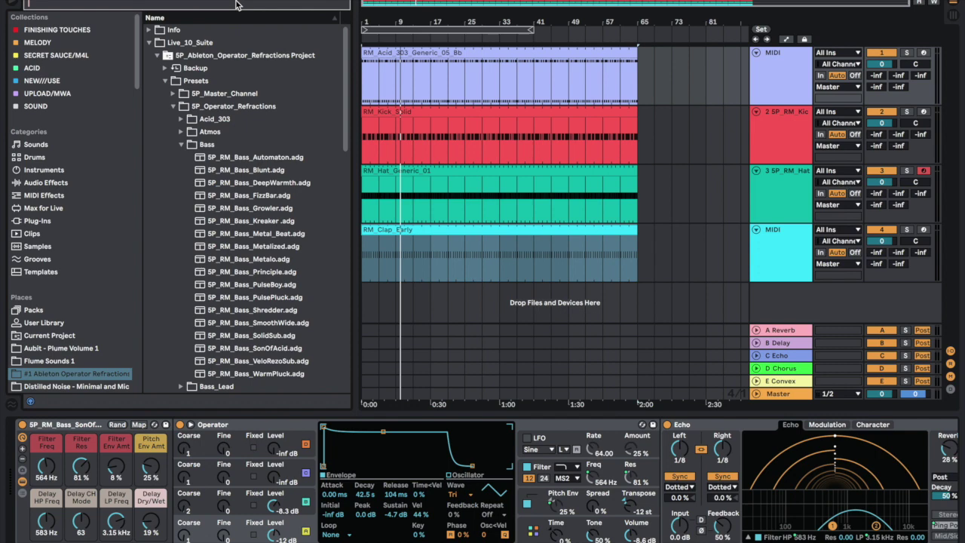
type("bass")
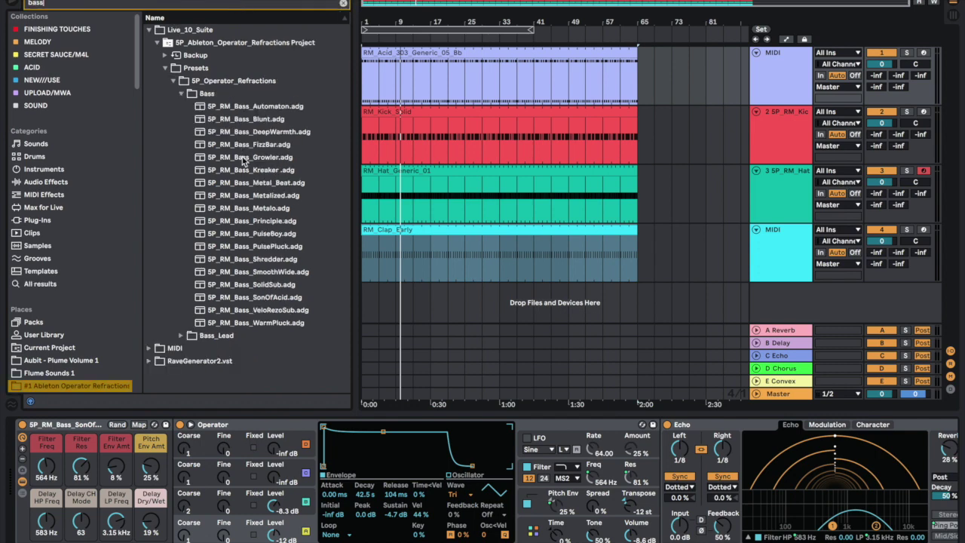
left_click(278, 170)
left_click(287, 157, "shift")
left_click(287, 167)
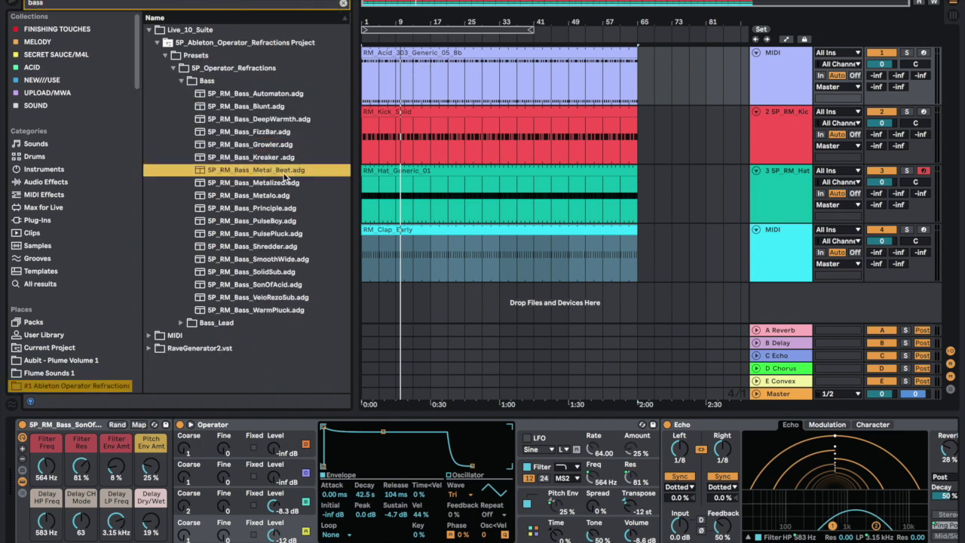
left_click_drag(418, 80, 417, 81)
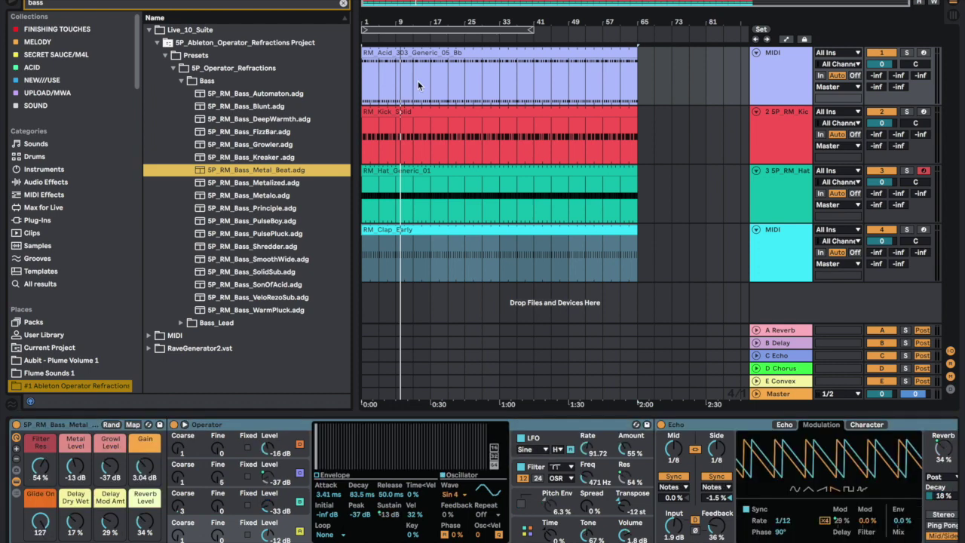
key("space")
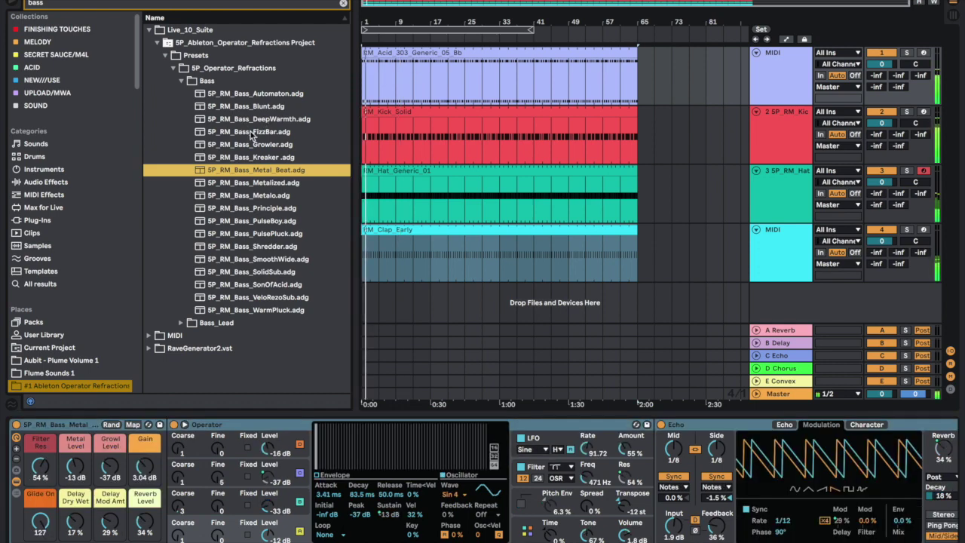
- Swap in the 5P_RM_Bass_FizzBar preset, with Spread at 26% and Delay Dry/Wet at 18%
left_click_drag(250, 131, 422, 87)
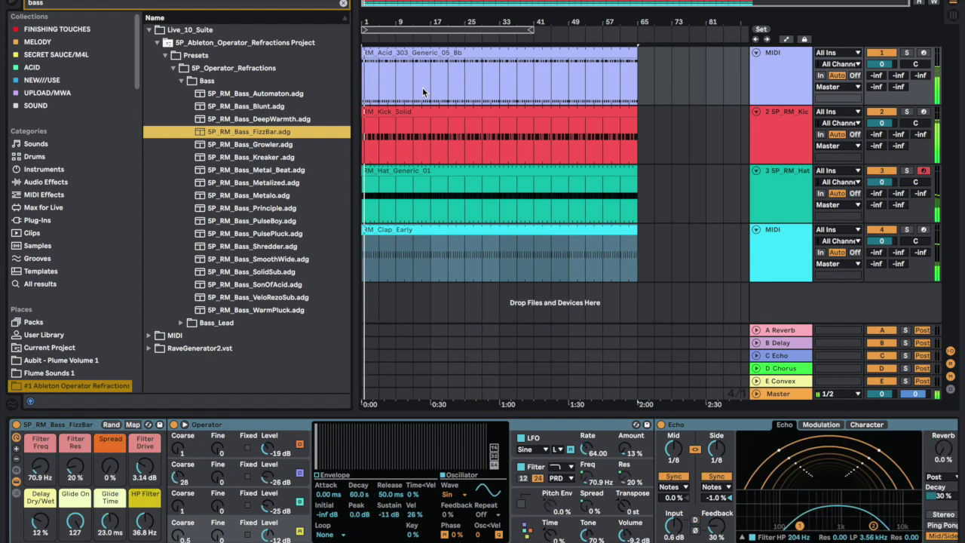
left_click_drag(111, 467, 44, 450)
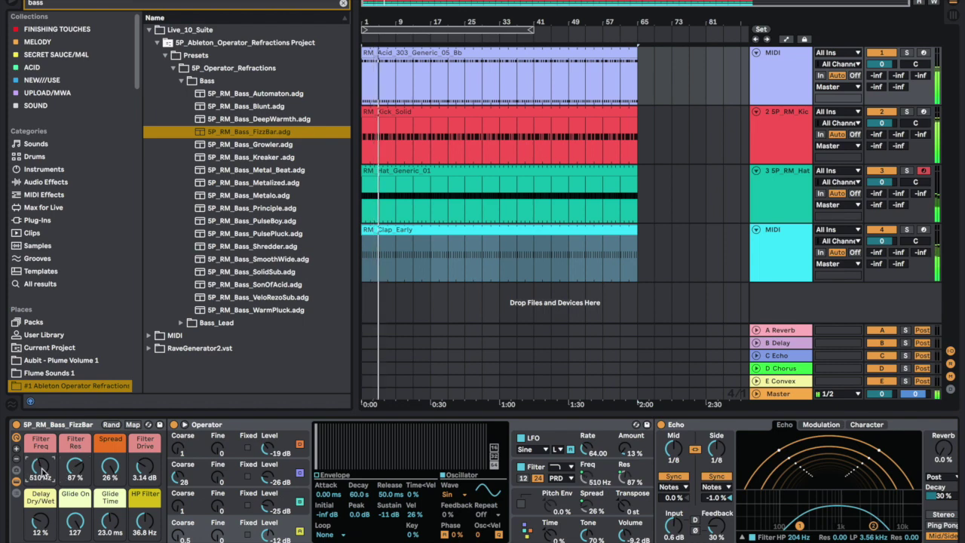
left_click_drag(41, 520, 35, 530)
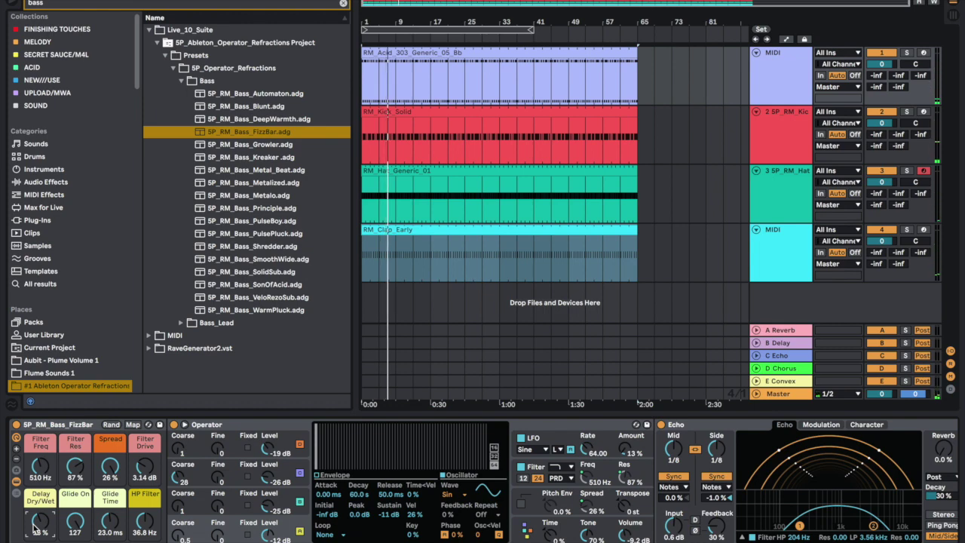
left_click_drag(651, 243, 262, 63)
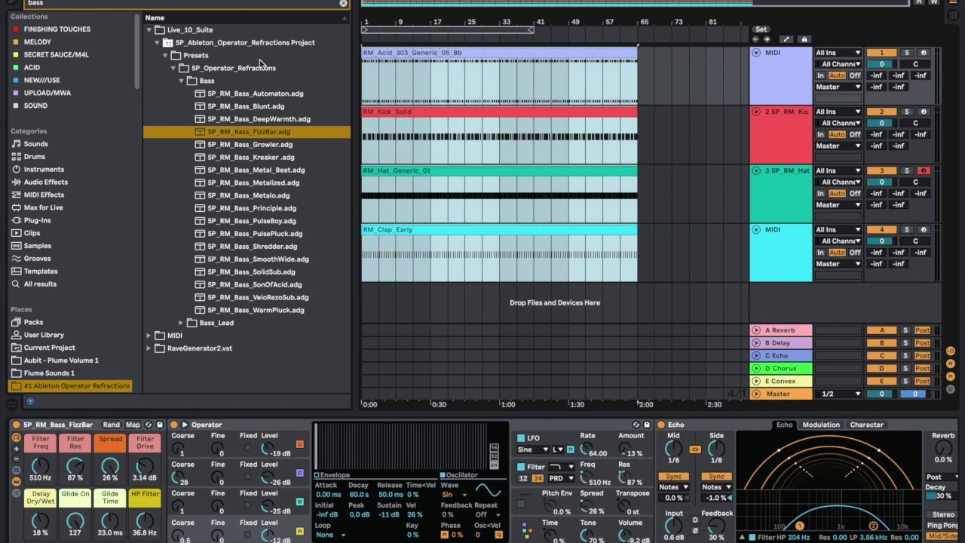
left_click(546, 152)
- View the clap, hat, kick and acid tracks' devices and notes, finishing on the kick's chain
left_click(773, 263)
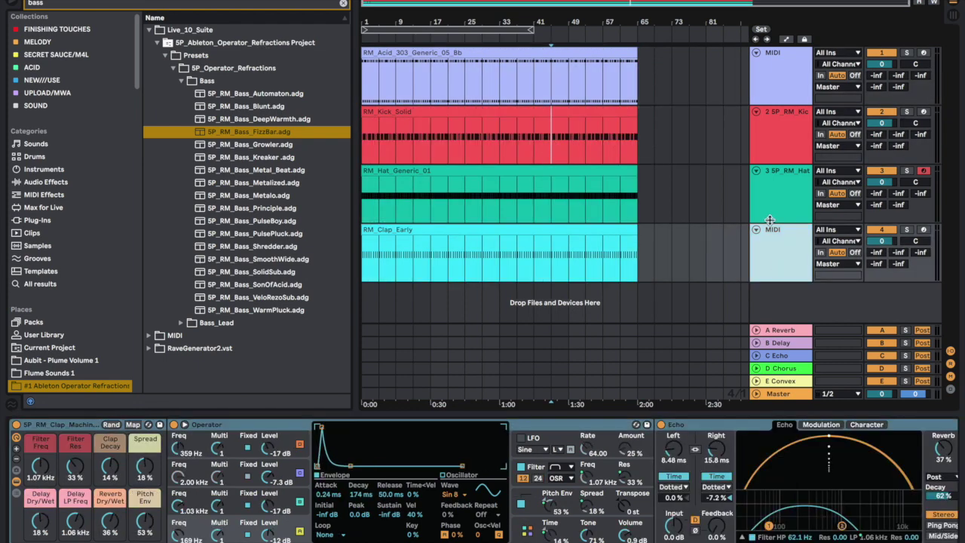
left_click(776, 211)
left_click(780, 148)
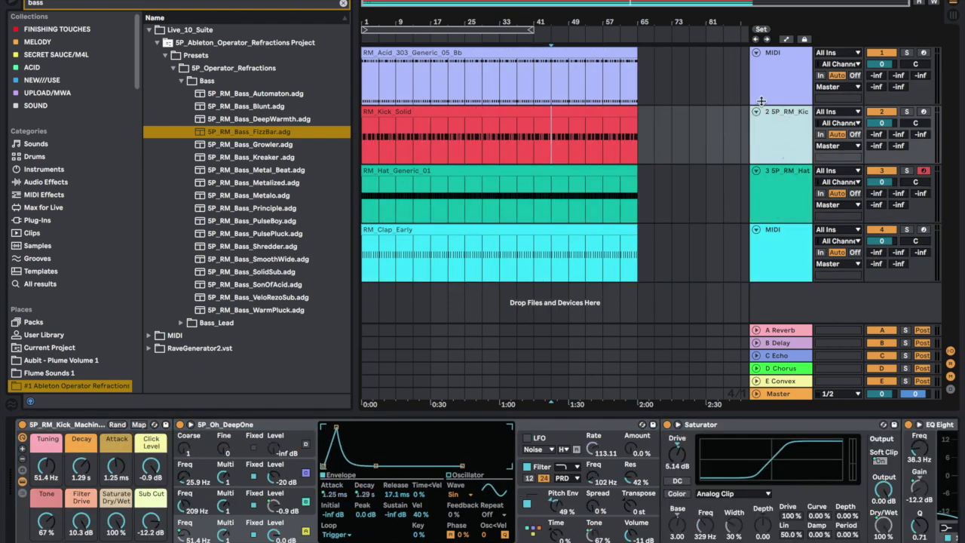
left_click(754, 89)
scroll(562, 136, "up", 4)
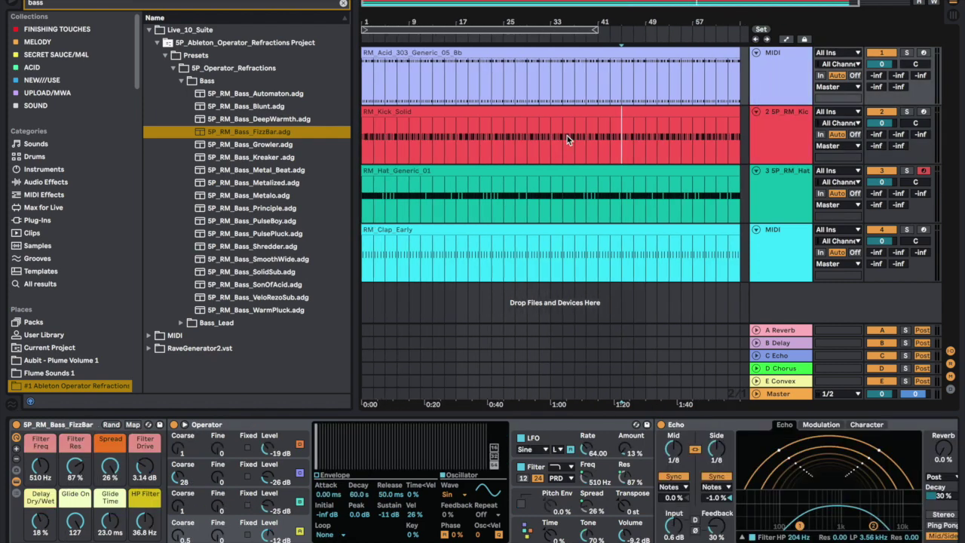
scroll(567, 135, "up", 1)
scroll(567, 136, "up", 8)
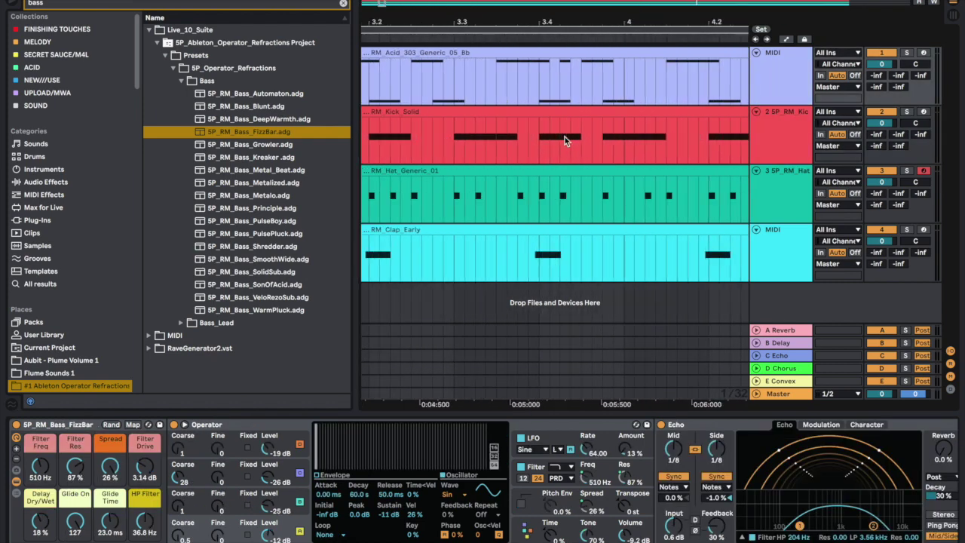
left_click(530, 140)
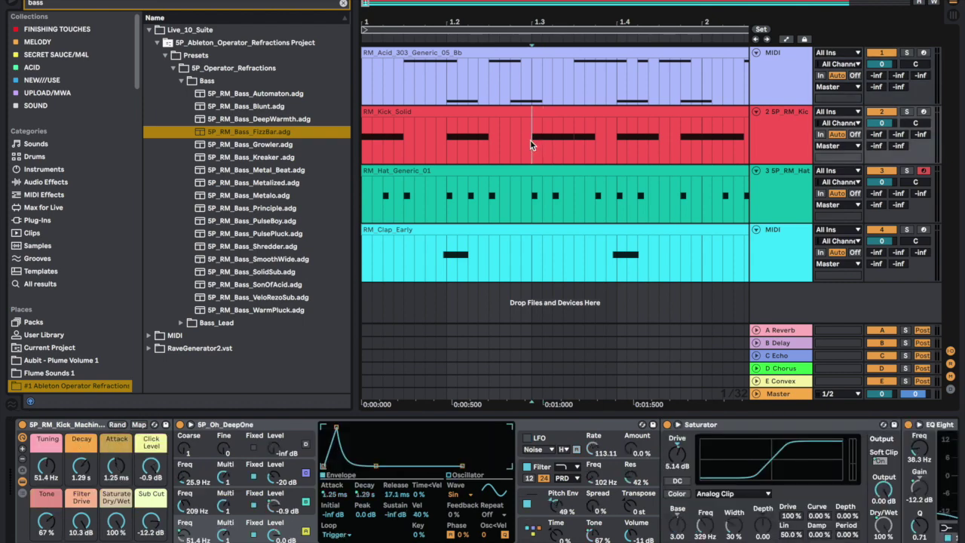
scroll(530, 140, "down", 10)
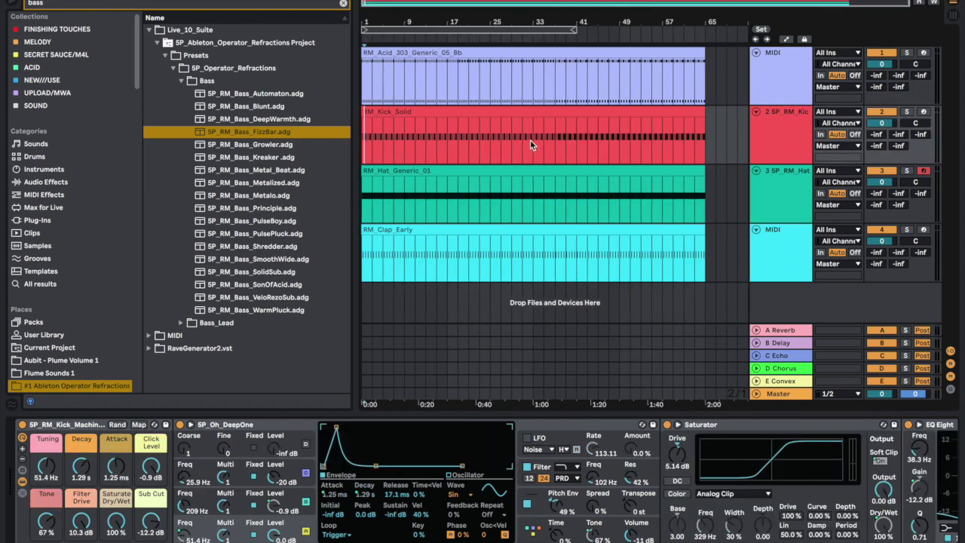